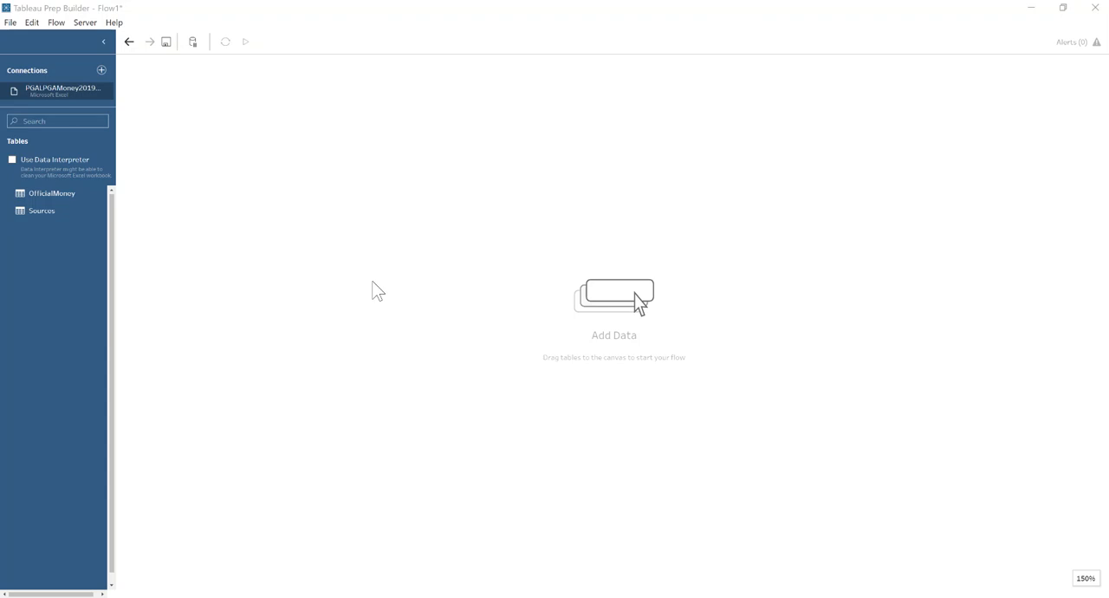
Add the OfficialMoney table to the flow and attach a cleaning step to it.
left_click_drag(59, 193, 165, 160)
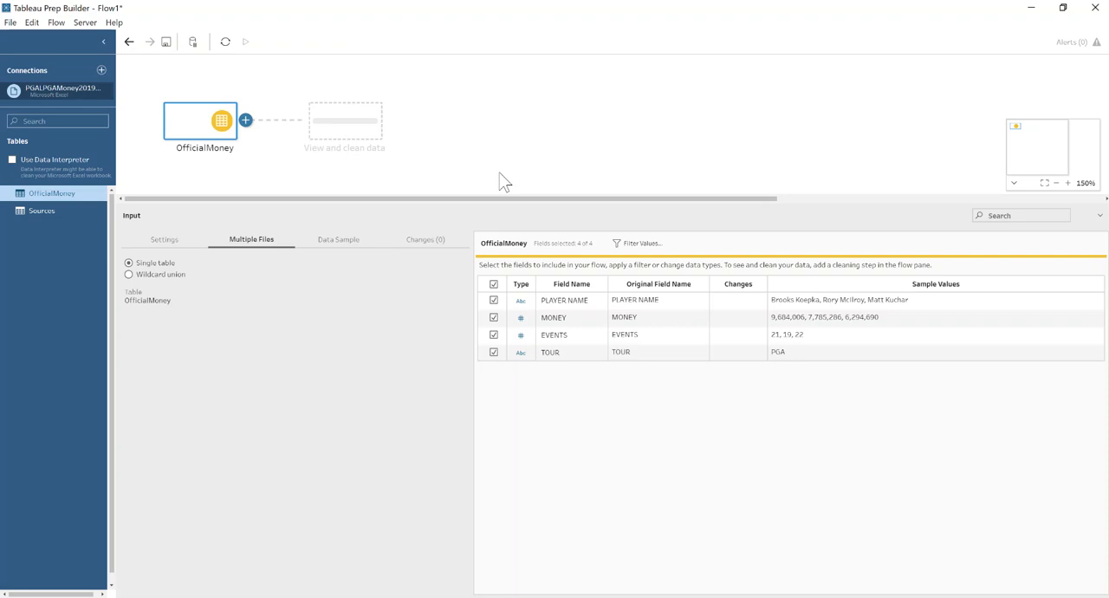
left_click(371, 126)
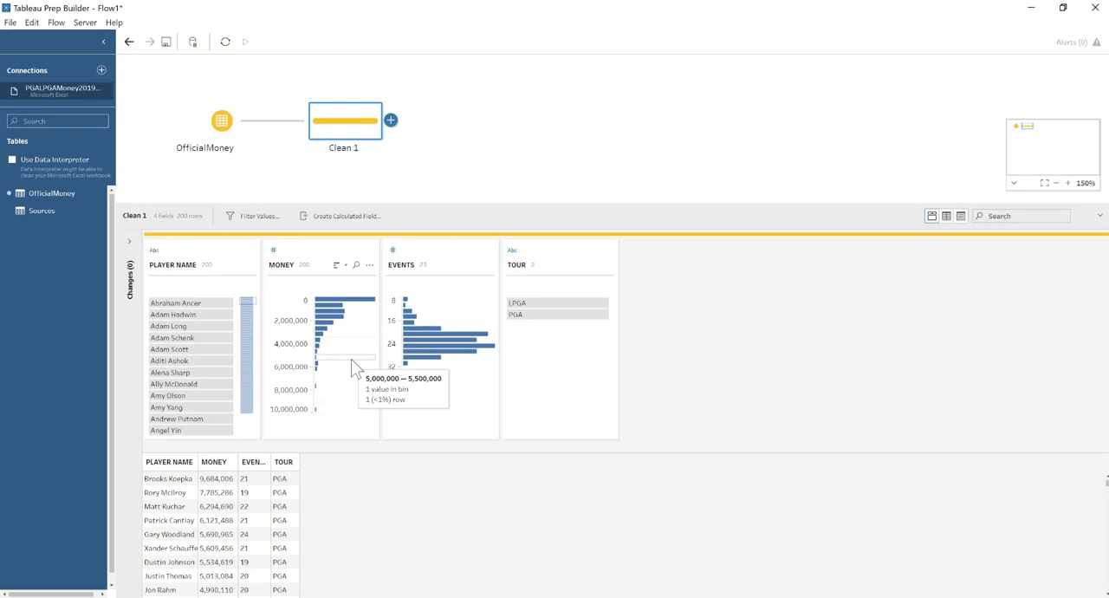
Examine which players and tours fall in the highest MONEY bin and in the three lowest MONEY bins.
left_click(347, 411)
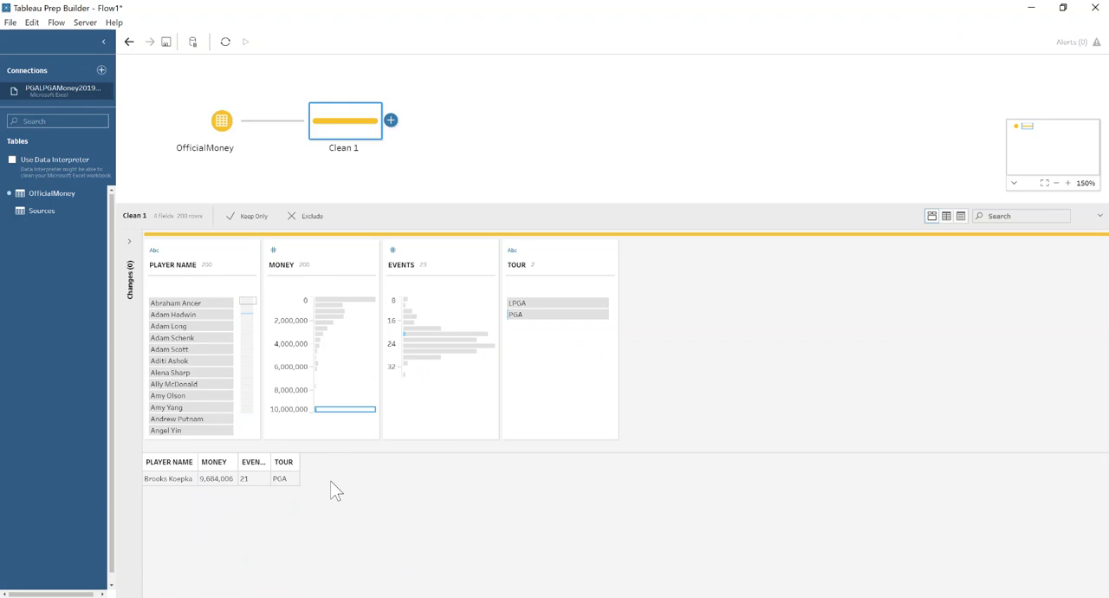
mouse_move(335, 302)
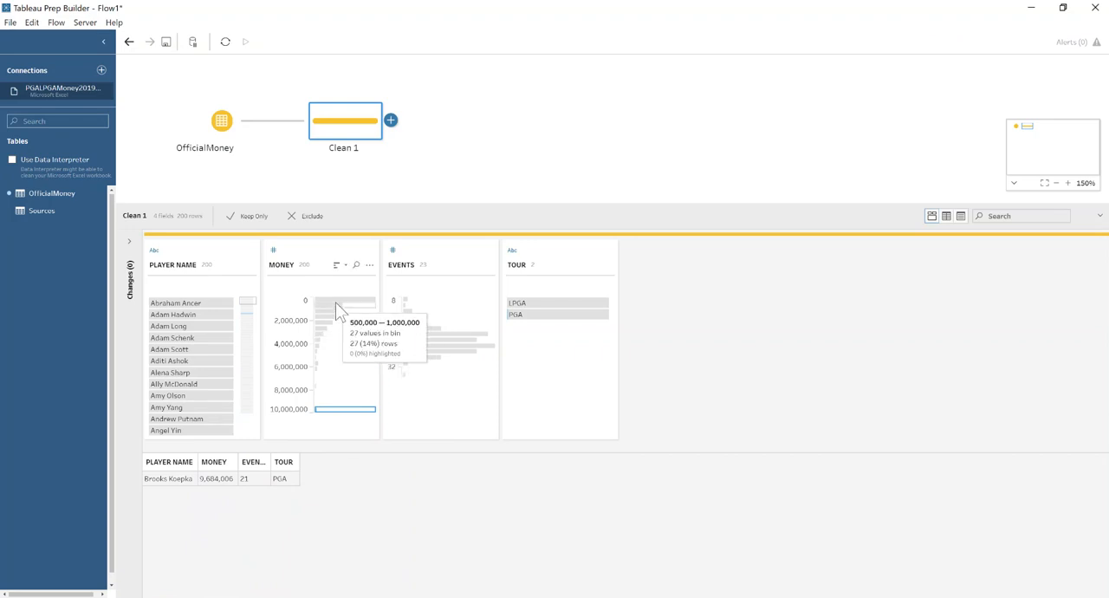
left_click(335, 303)
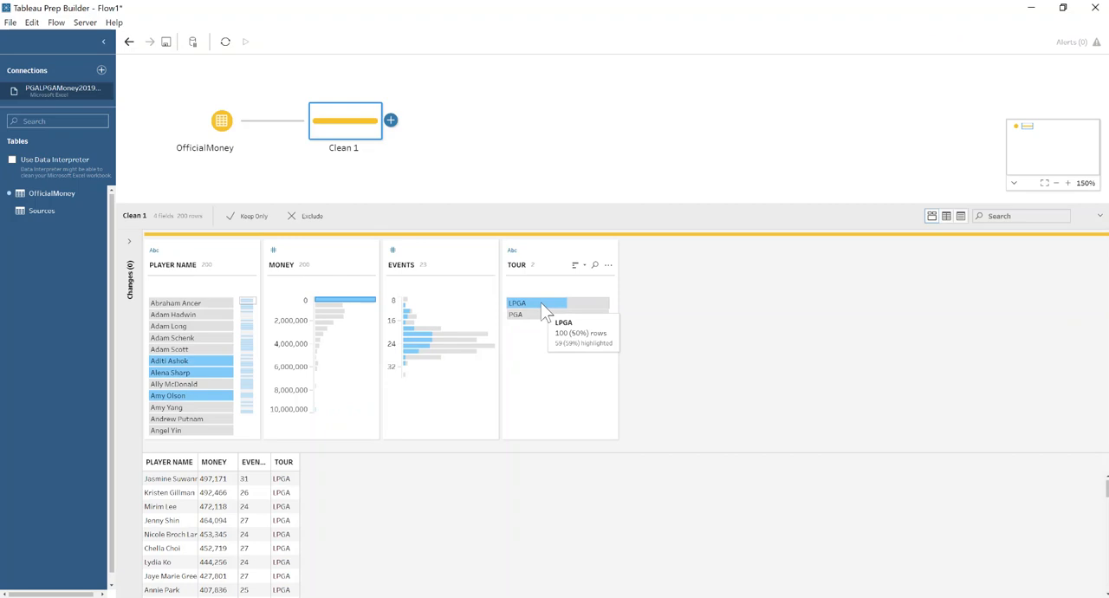
left_click(329, 307)
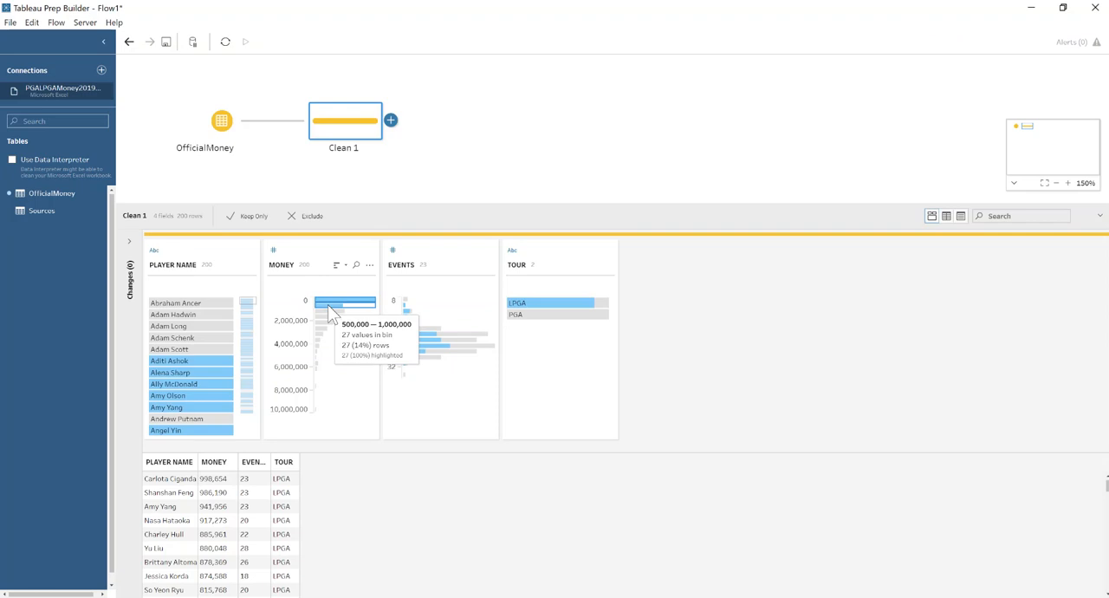
mouse_move(582, 305)
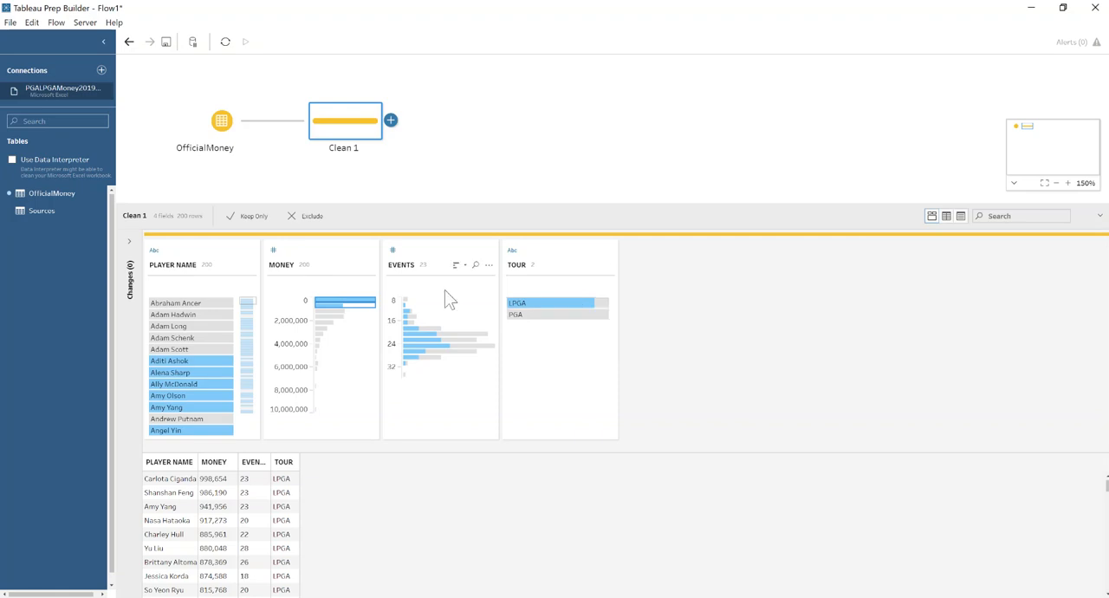
left_click(334, 313)
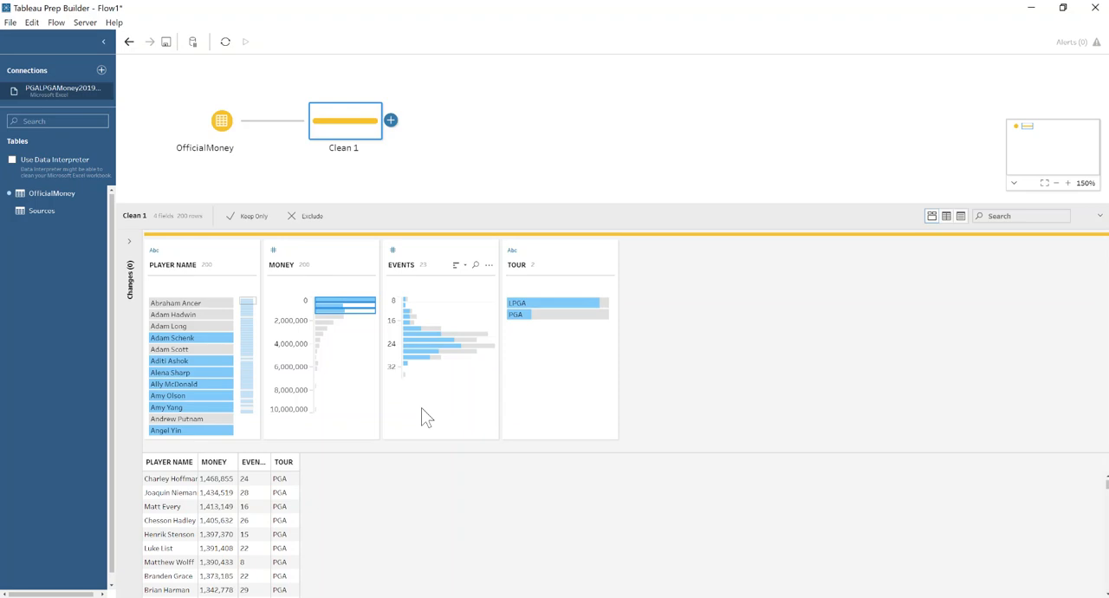
Add an aggregate step after Clean 1 that groups by TOUR and sums MONEY.
left_click(391, 120)
left_click(413, 164)
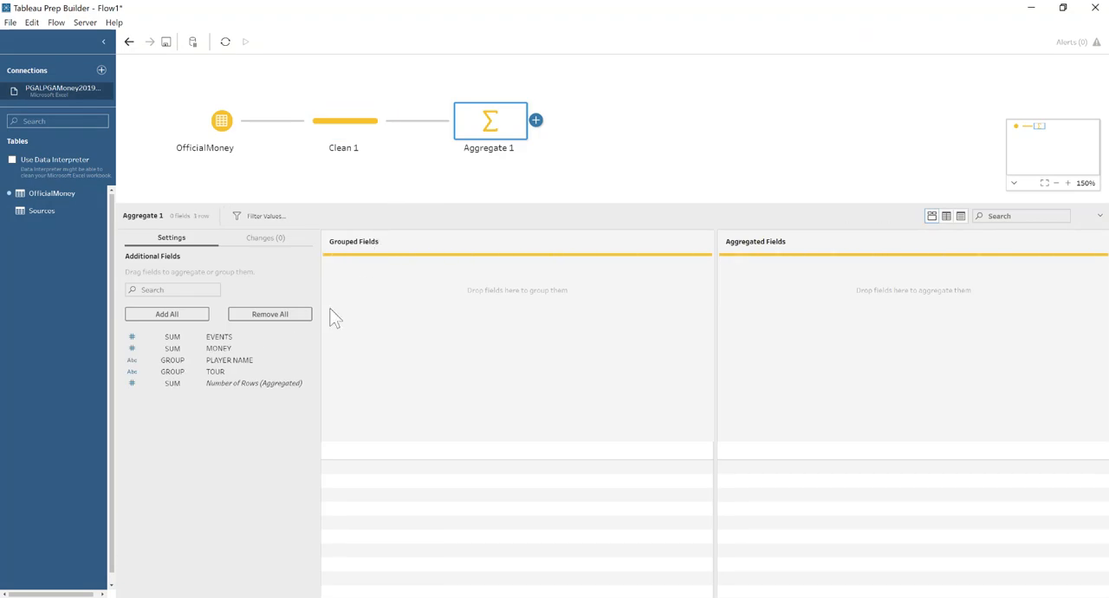
double_click(217, 372)
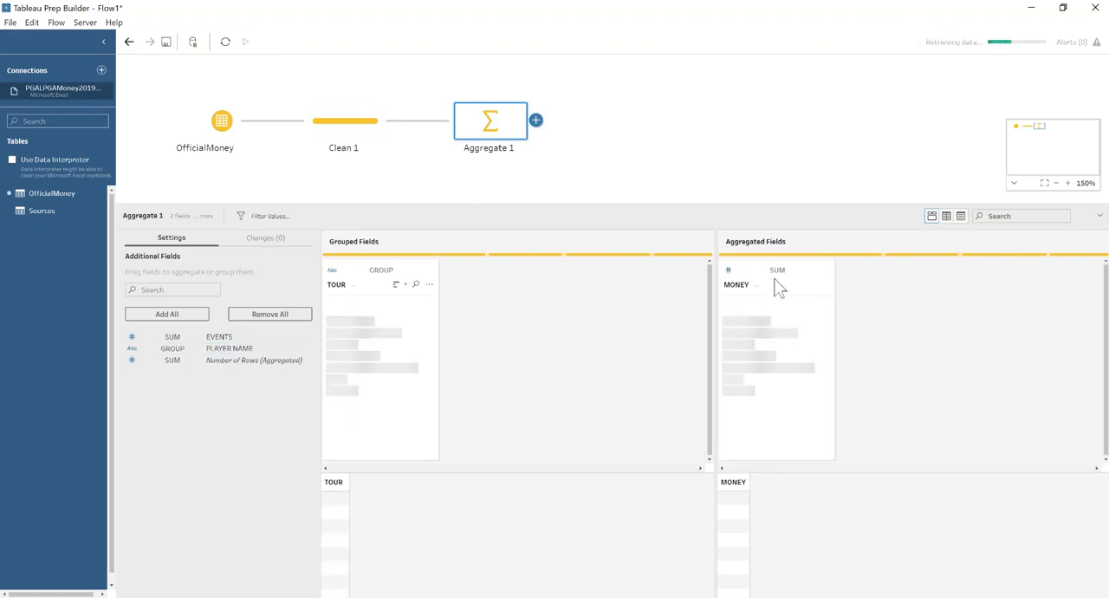
Rename the aggregated MONEY field as Total Prize Money.
double_click(737, 284)
key("BackSpace")
type("Total")
type("Pr")
type("ize Money")
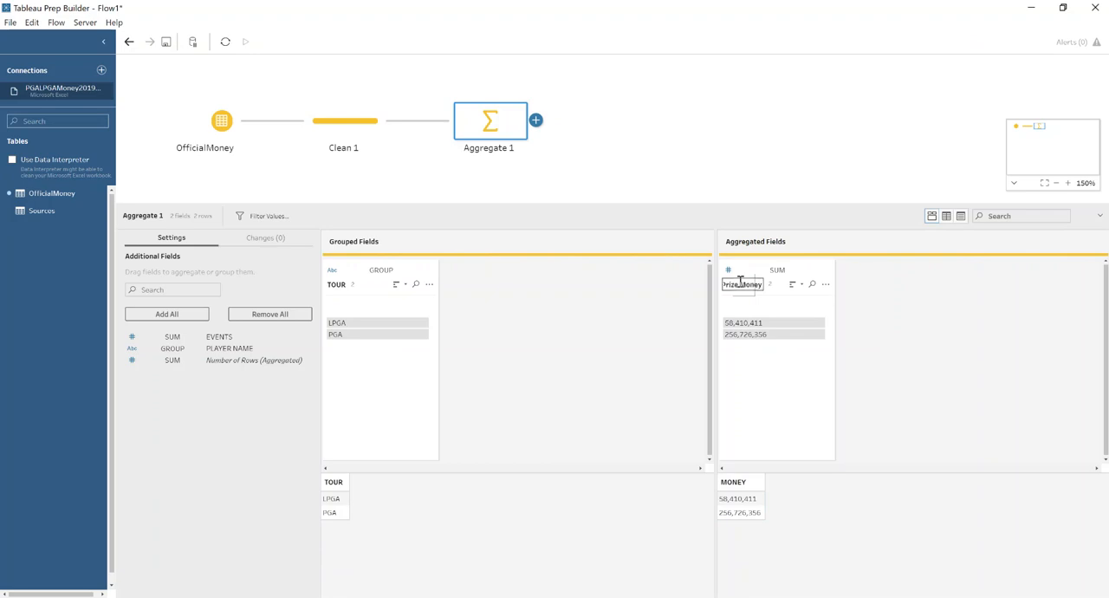
key("Return")
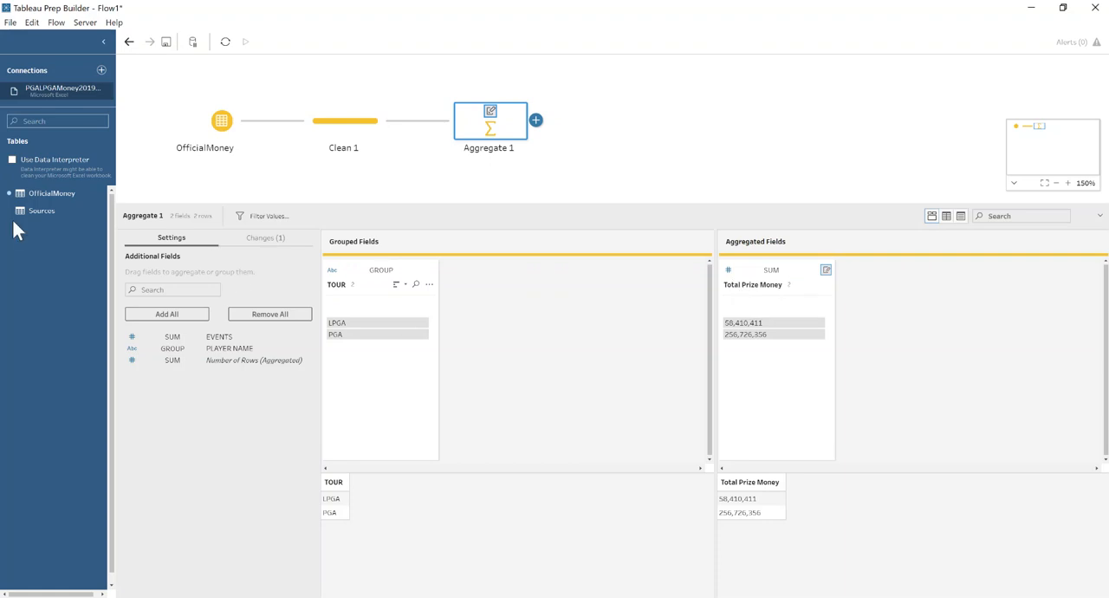
Branch a second aggregate step from Clean 1 that groups by TOUR and sums EVENTS, and check each tour's value.
left_click(391, 120)
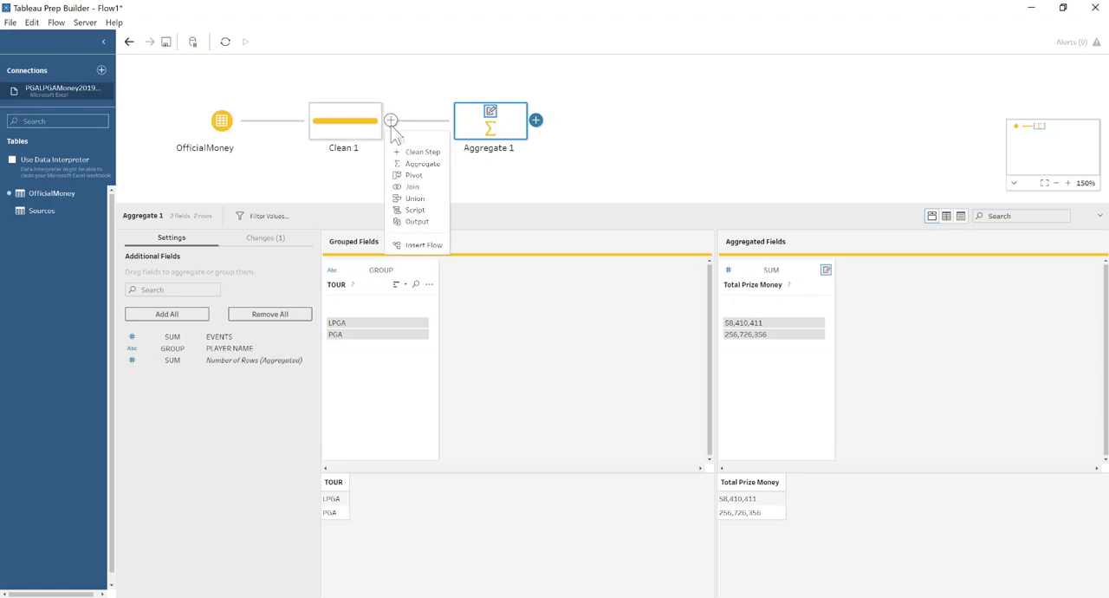
left_click(401, 164)
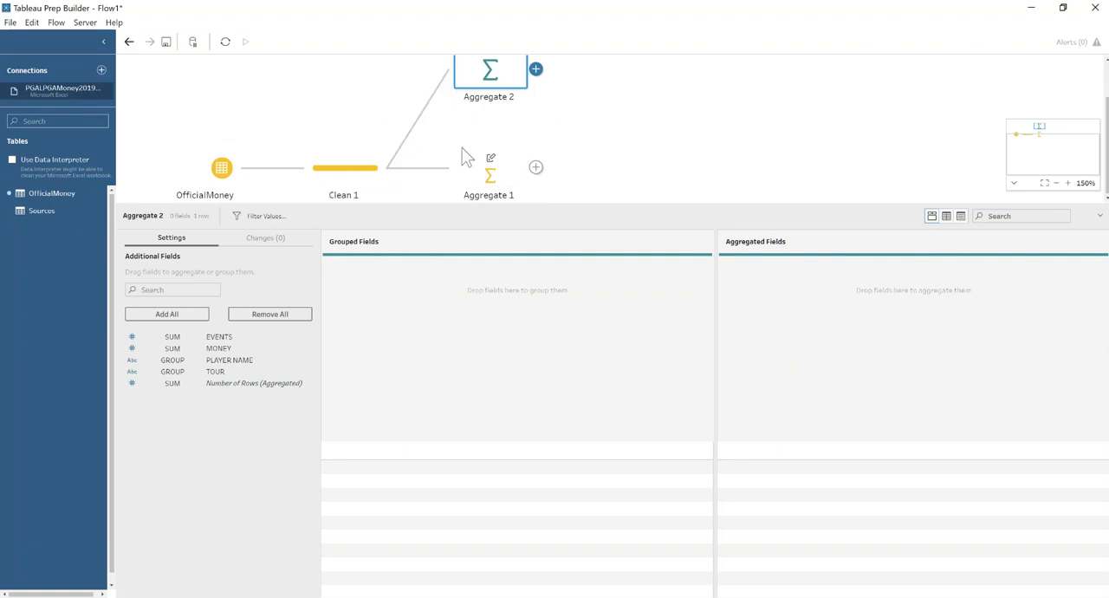
double_click(210, 374)
double_click(220, 338)
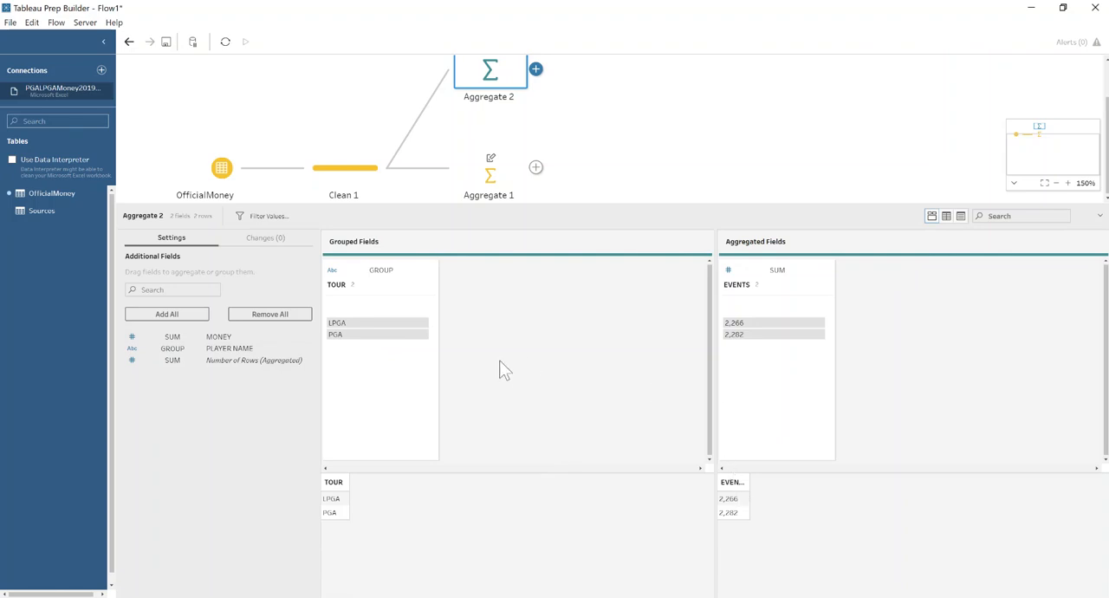
left_click(347, 336)
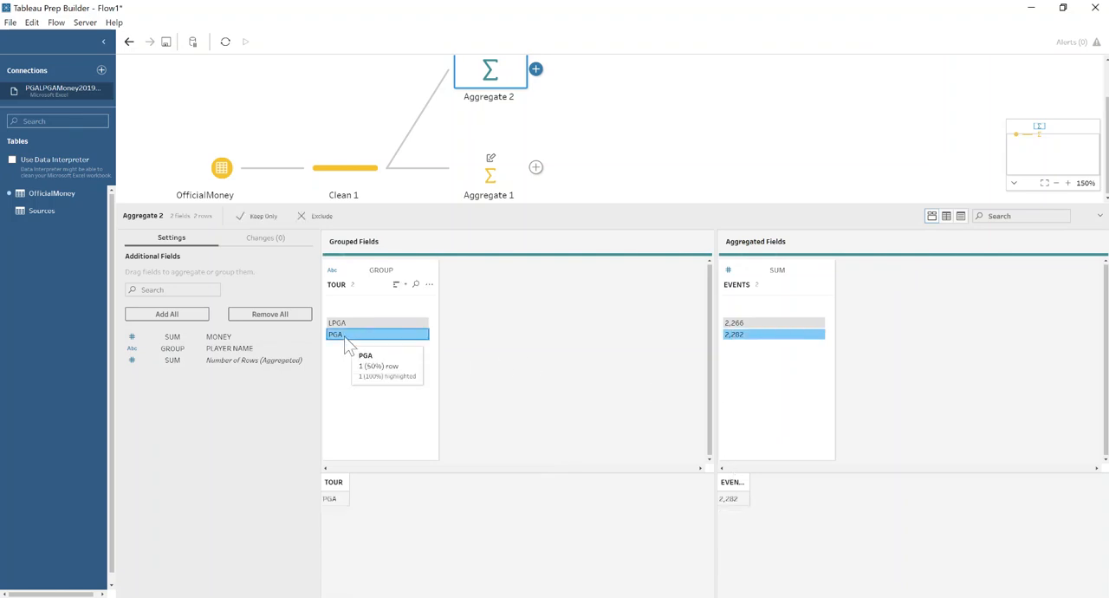
left_click(338, 325)
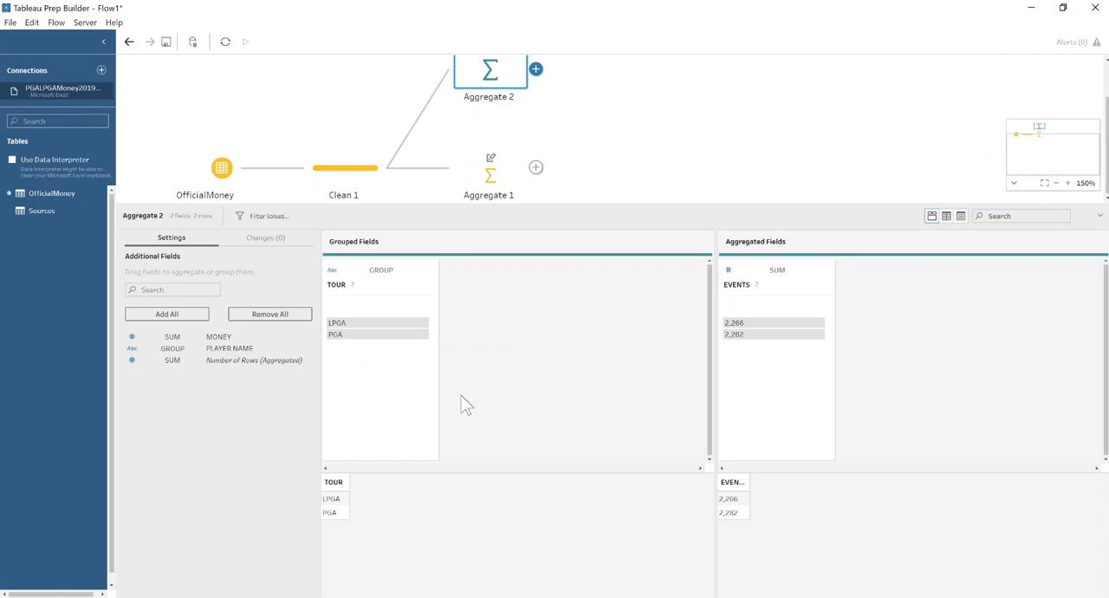
Rename the aggregated EVENTS field as Number of events.
double_click(738, 285)
type("Number of events")
key("Return")
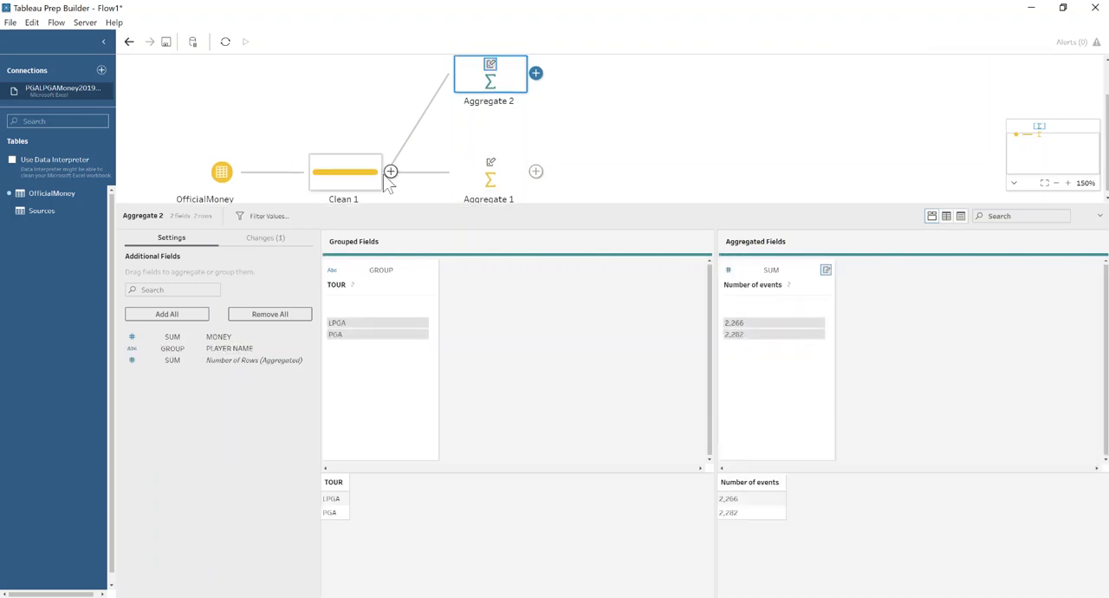
Branch a third aggregate step from Clean 1 that groups by TOUR and counts distinct PLAYER NAME values.
left_click(390, 171)
left_click(410, 214)
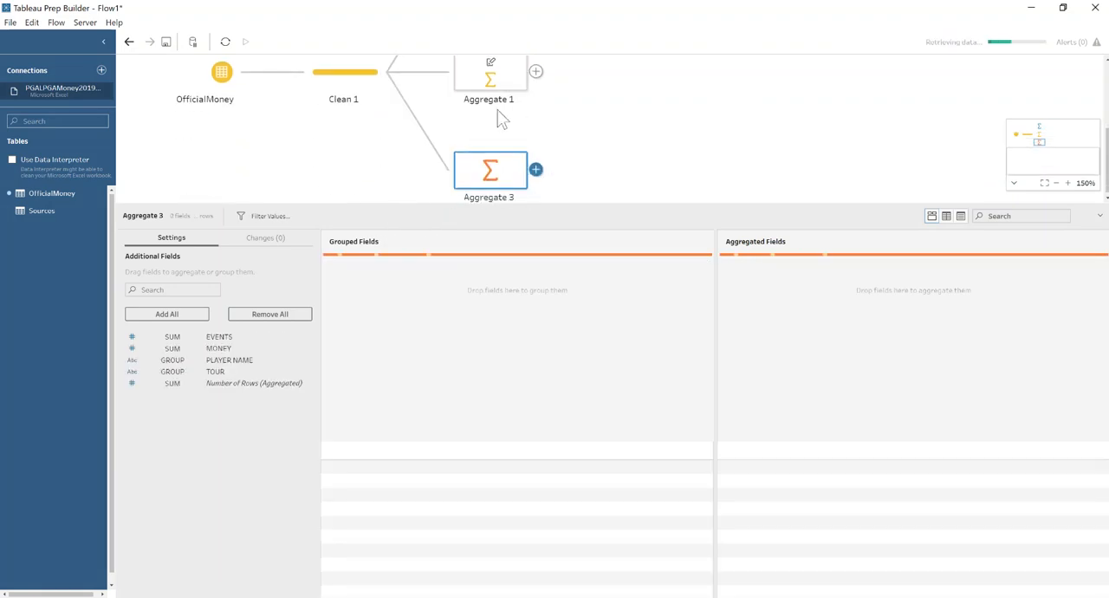
double_click(209, 372)
left_click(180, 360)
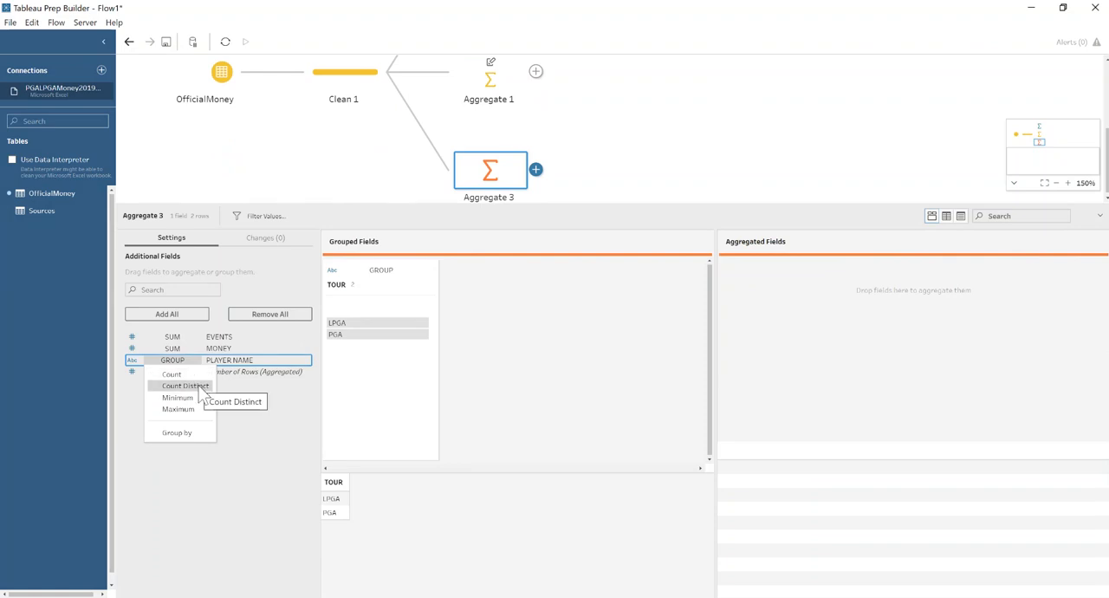
left_click(199, 386)
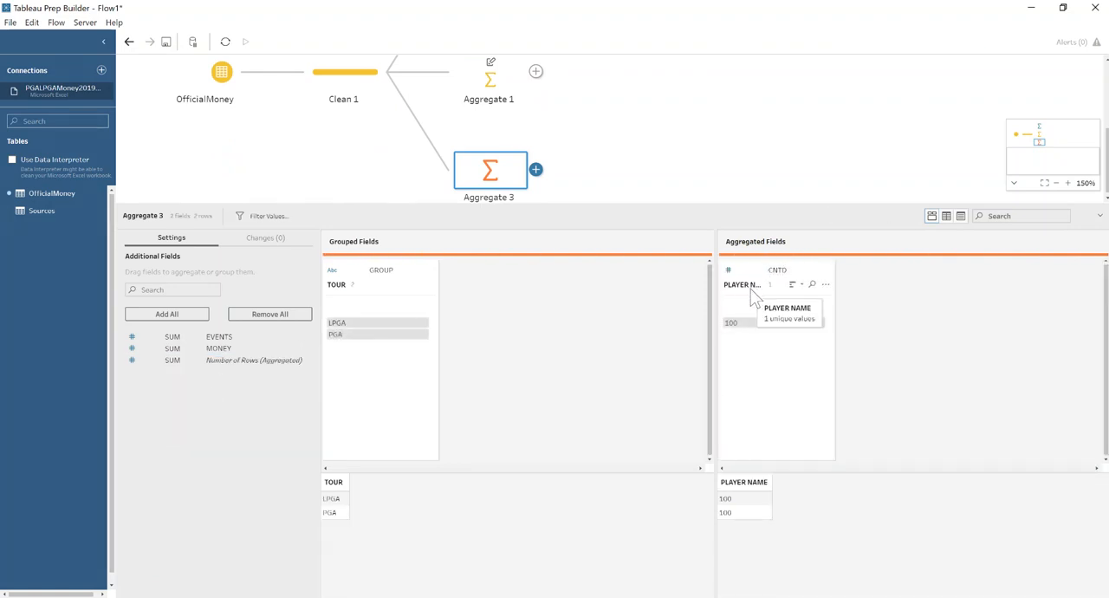
Rename the aggregated PLAYER NAME field as Number of players.
double_click(748, 285)
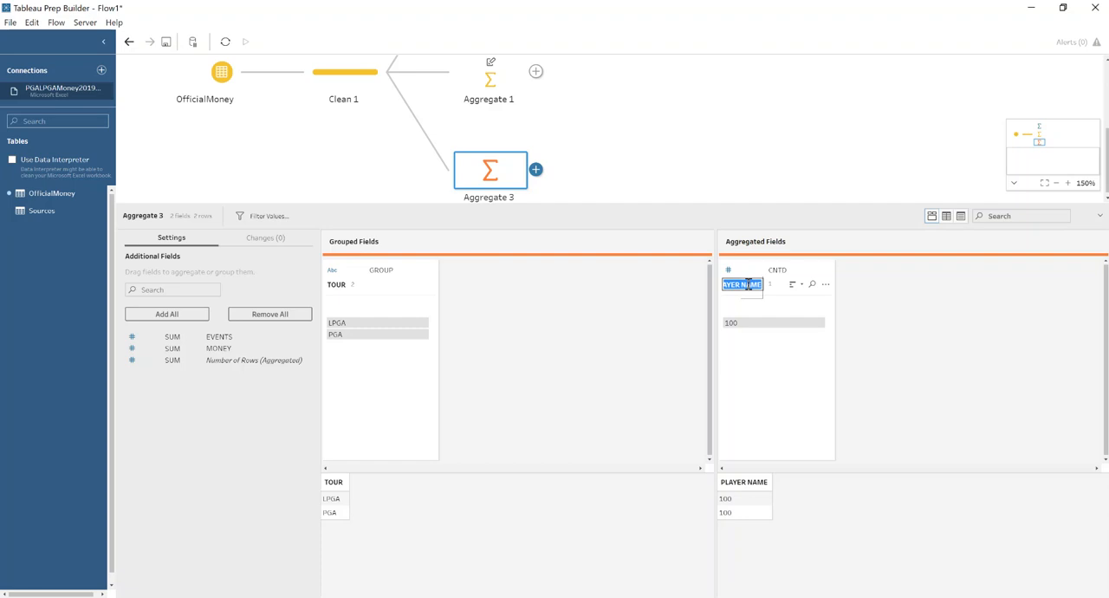
type("Number of players")
key("Return")
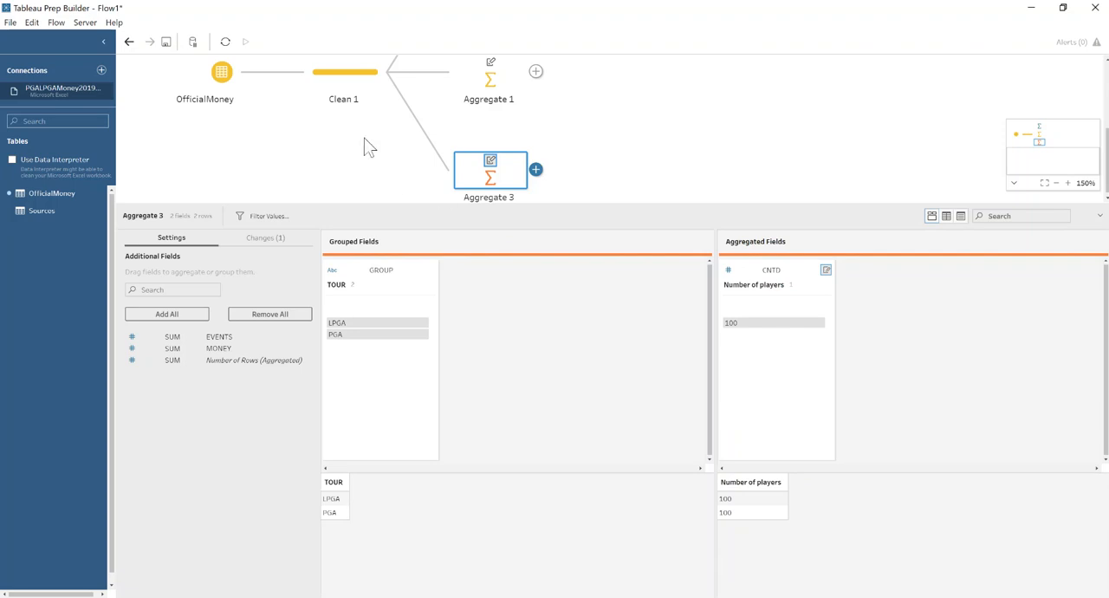
Inner join Aggregate 2 with Aggregate 1 on TOUR, and join Aggregate 3 to that result on TOUR.
scroll(558, 117, "up", 3)
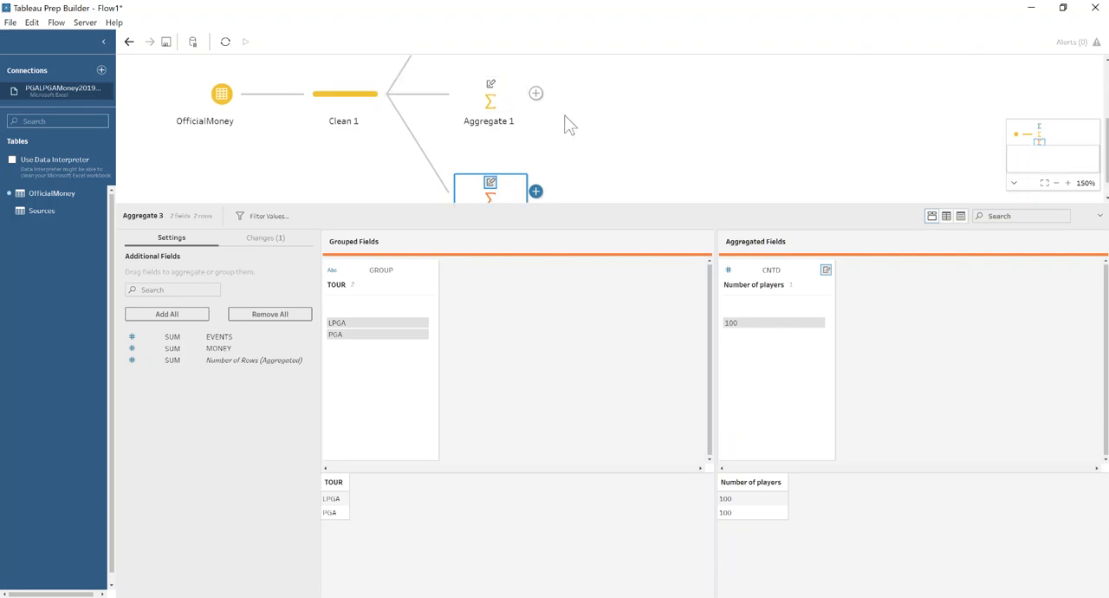
scroll(522, 139, "up", 1)
scroll(523, 141, "down", 1)
left_click_drag(516, 146, 545, 155)
left_click(1055, 183)
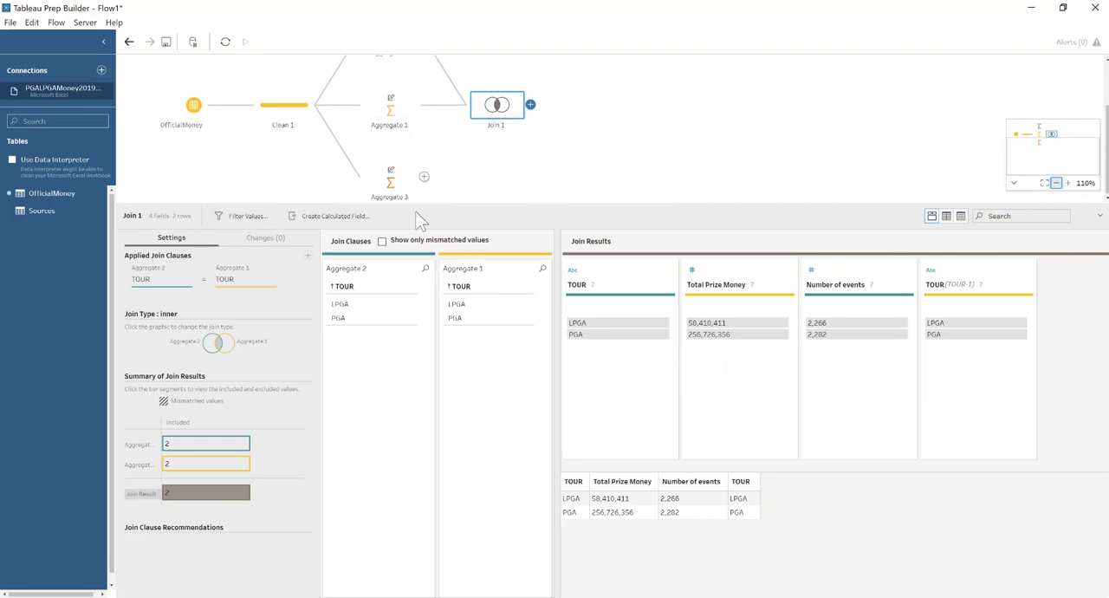
left_click_drag(398, 195, 535, 120)
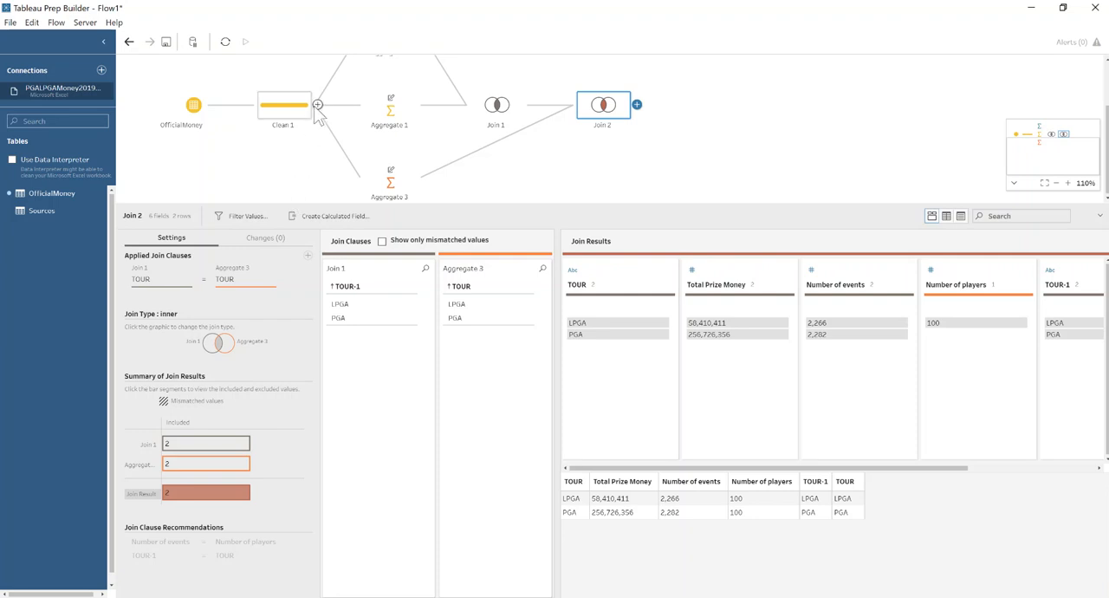
Branch a fourth aggregate step from Clean 1 and insert a cleaning step before it.
left_click(318, 105)
left_click(349, 141)
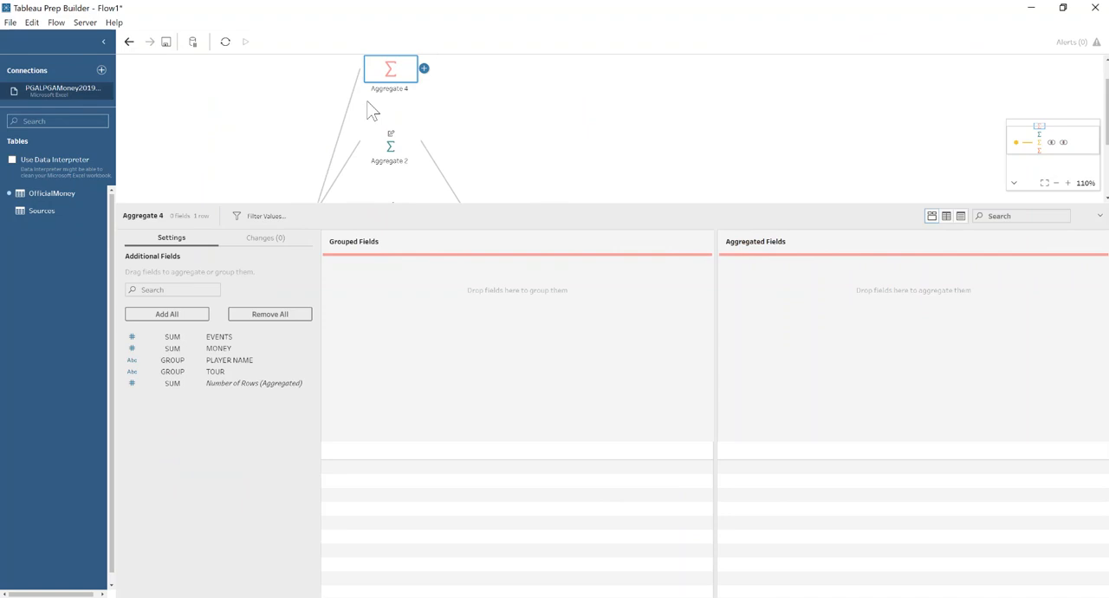
mouse_move(341, 139)
left_click(340, 136)
left_click(373, 168)
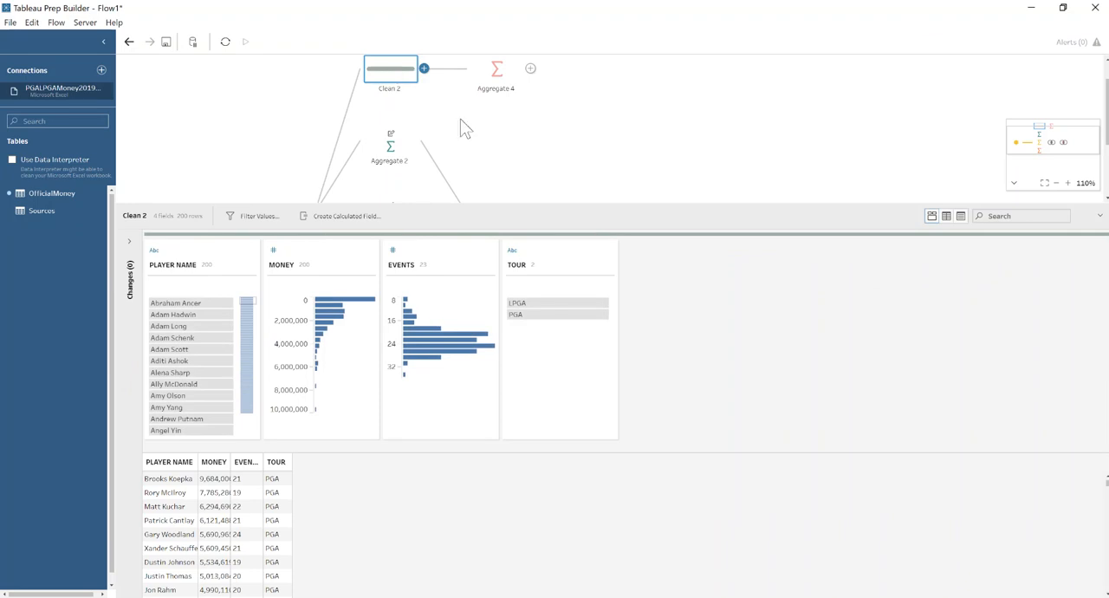
Create the calculated field Money per Event in Clean 2 with the formula [MONEY]/[EVENTS].
left_click(337, 216)
type("Money per Event")
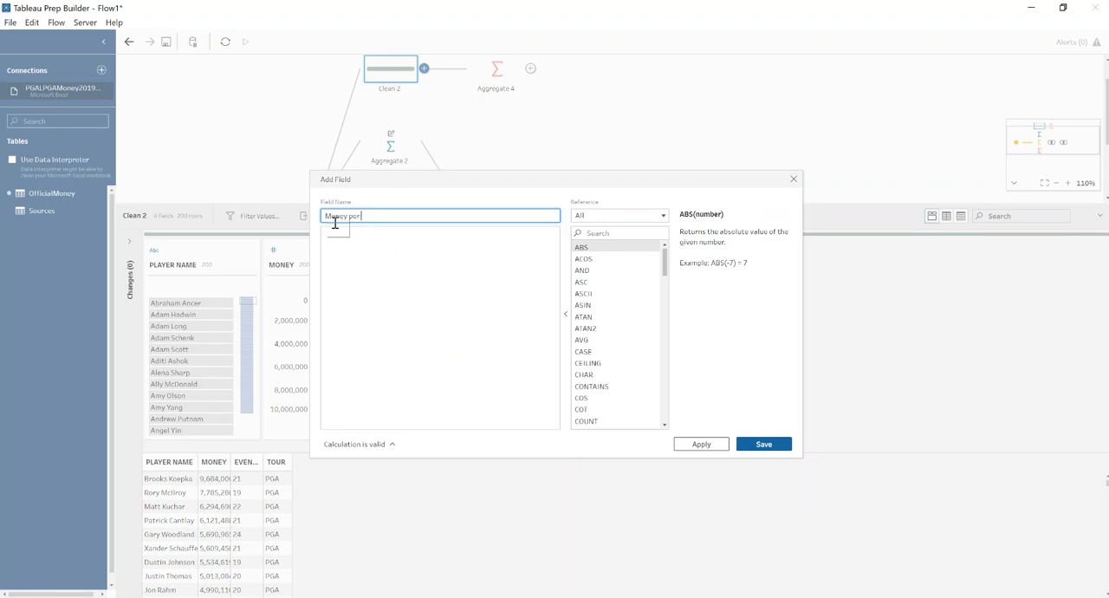
left_click(361, 255)
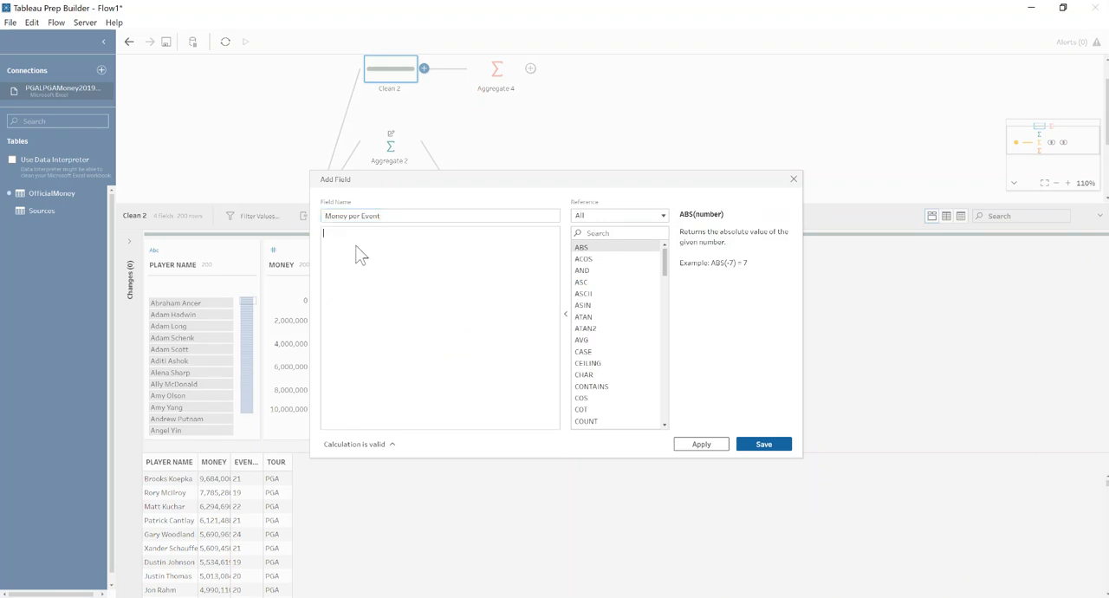
type("[MONEY]")
key("Return")
type("/ ev")
key("Return")
left_click(764, 444)
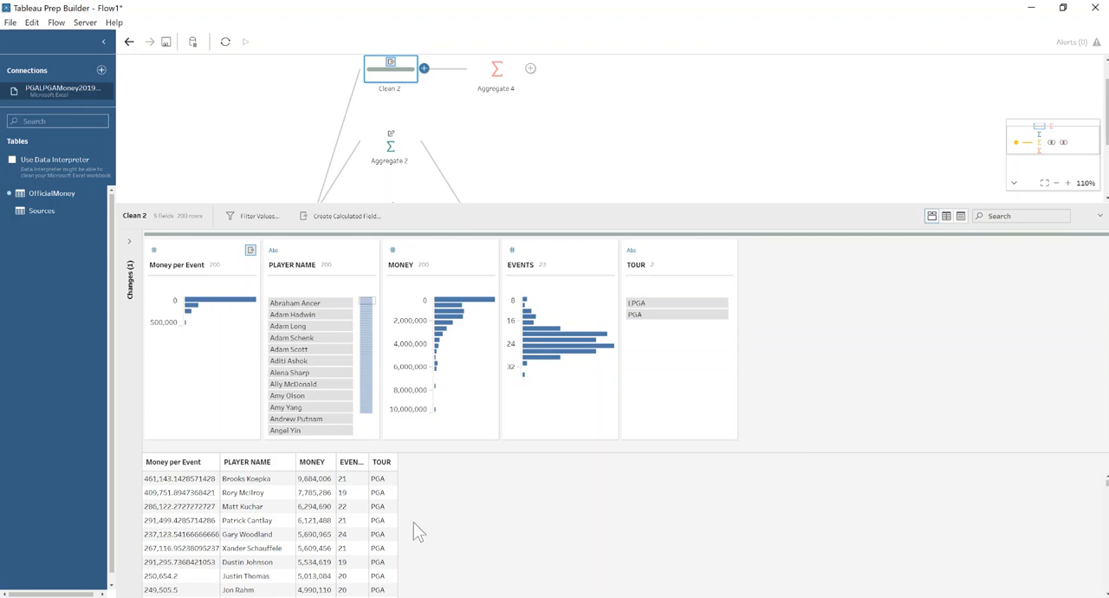
Set Aggregate 4 to group by TOUR and average Money per Event.
left_click(494, 73)
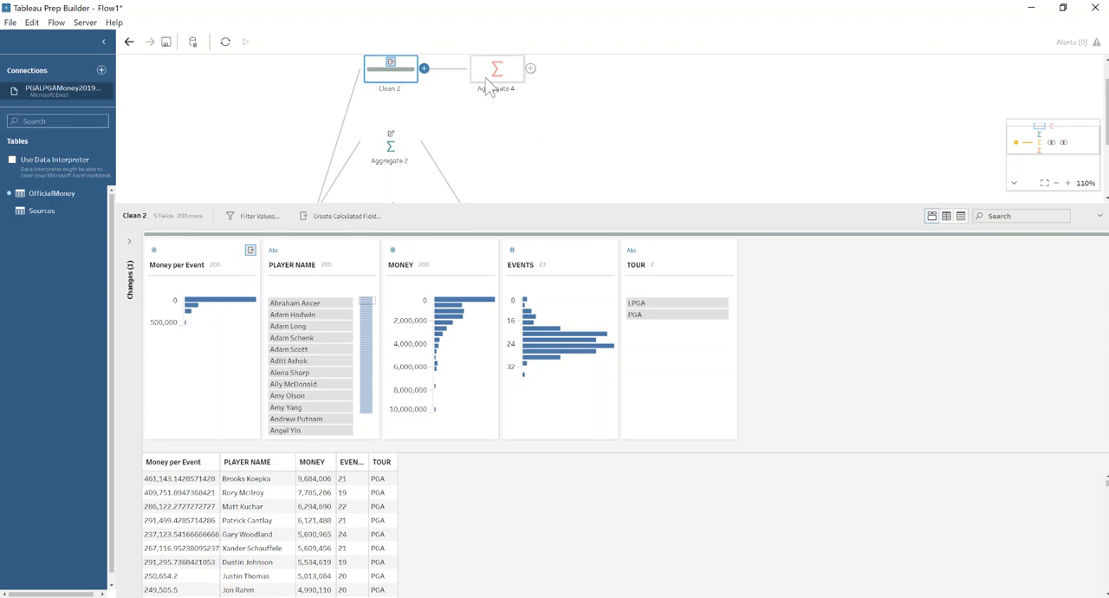
double_click(213, 383)
left_click(176, 361)
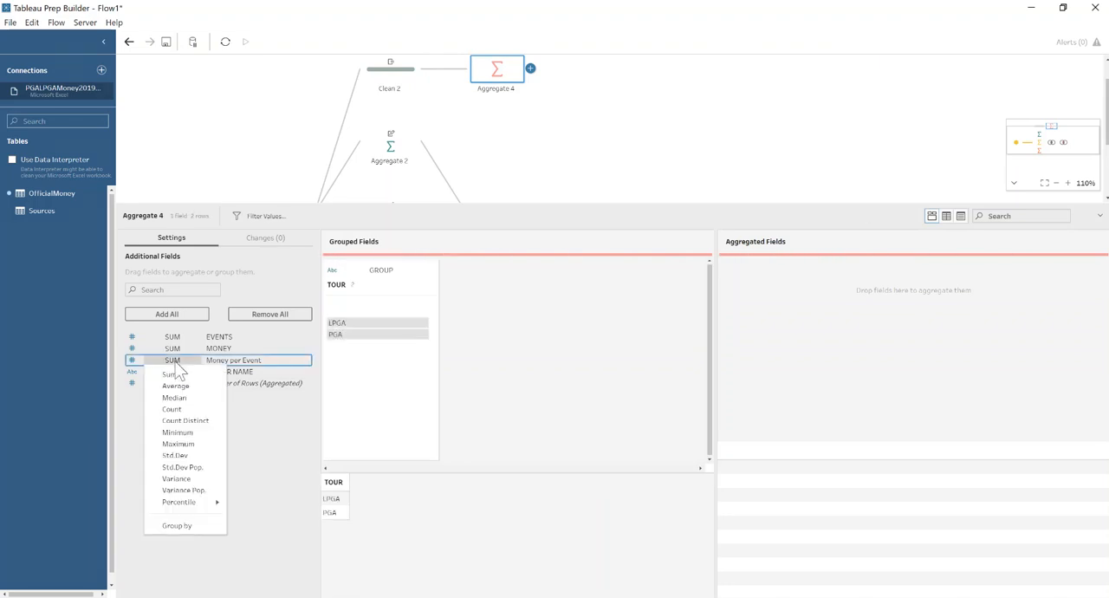
left_click(175, 387)
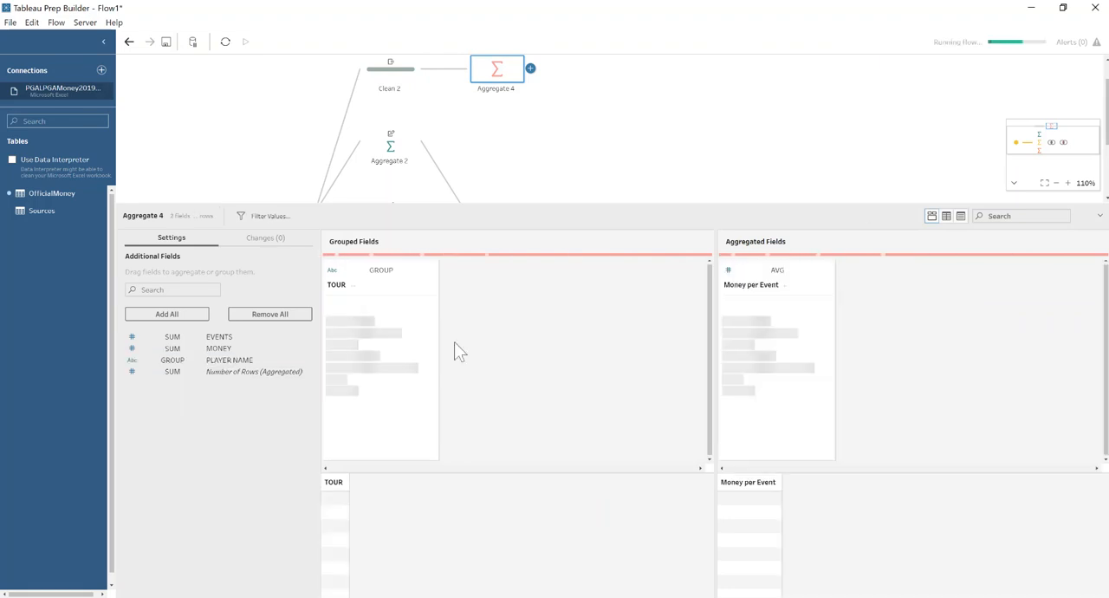
Convert the averaged Money per Event field in Aggregate 4 to a whole number and rename it Avg Money per Event.
left_click(728, 271)
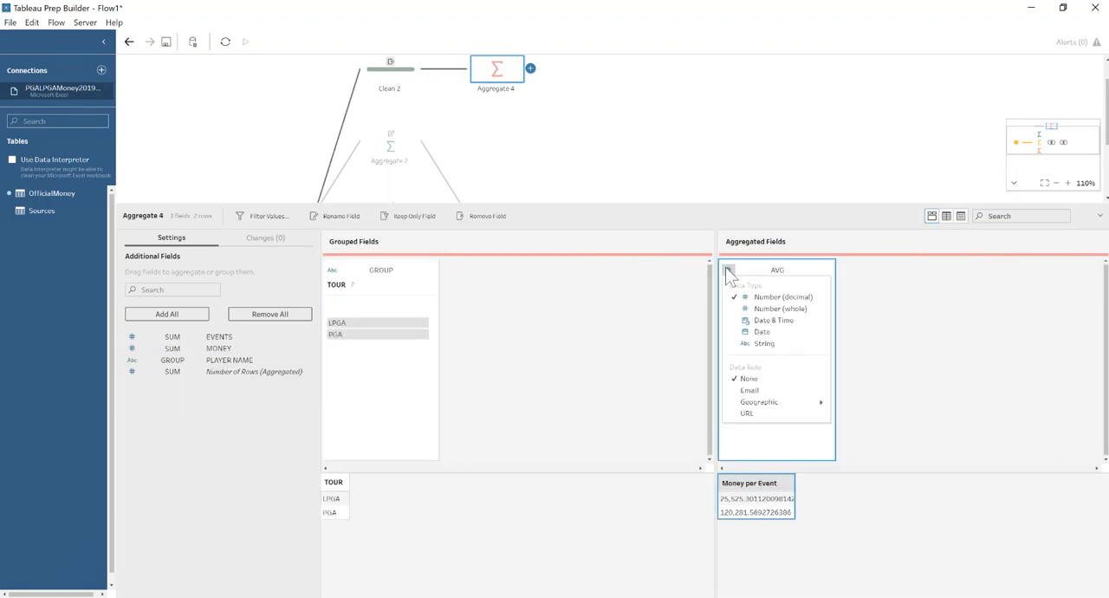
left_click(751, 309)
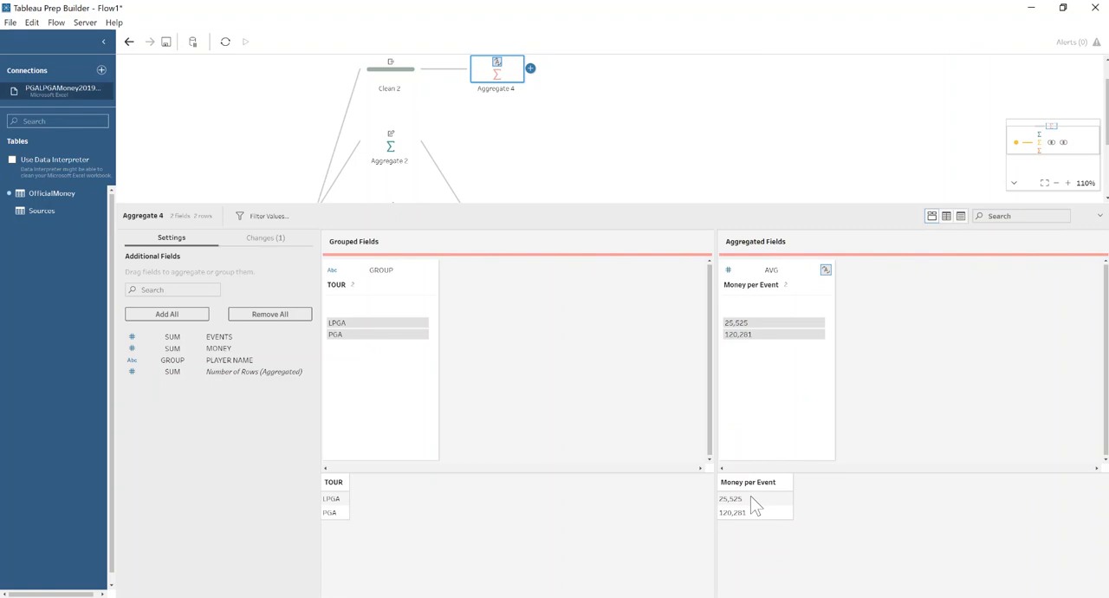
double_click(726, 286)
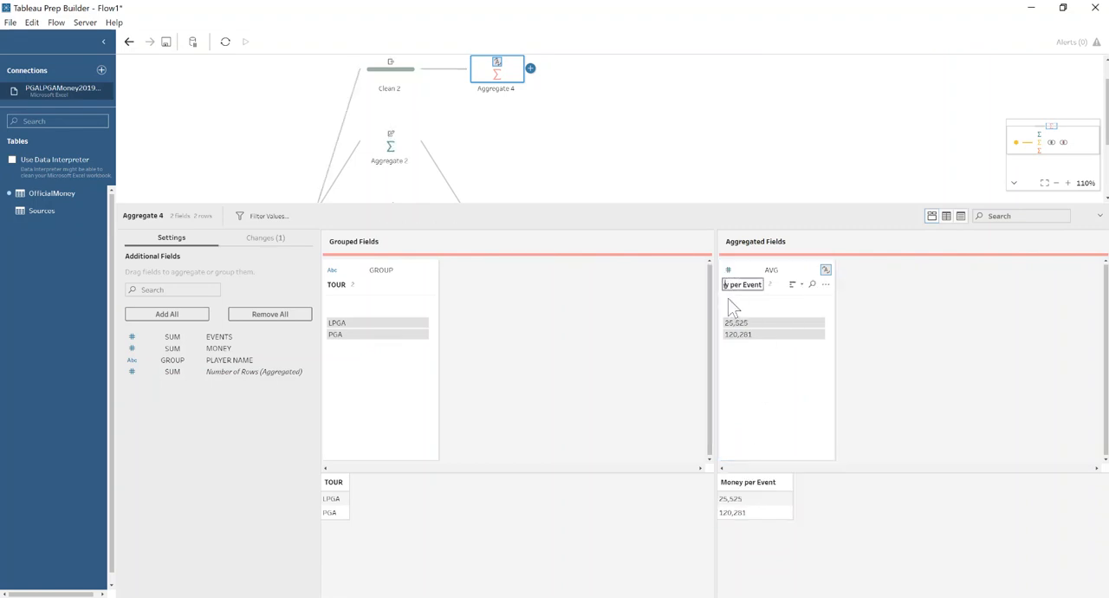
key("Home")
type("Avg")
key("Return")
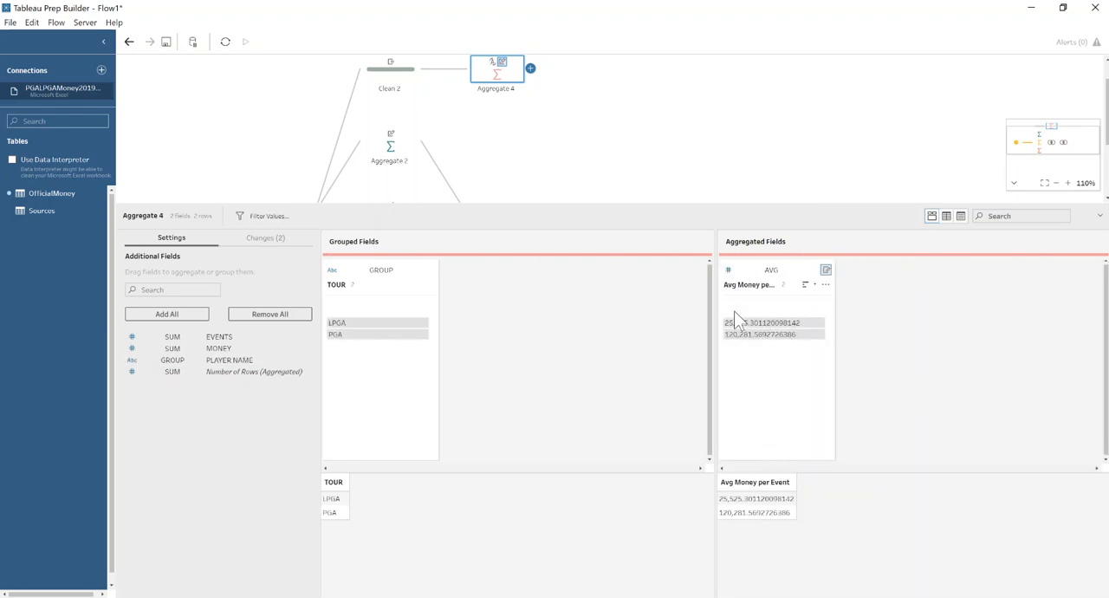
Inner join Aggregate 4 with the Join 2 result on TOUR.
scroll(560, 164, "down", 2)
left_click_drag(497, 59, 637, 124)
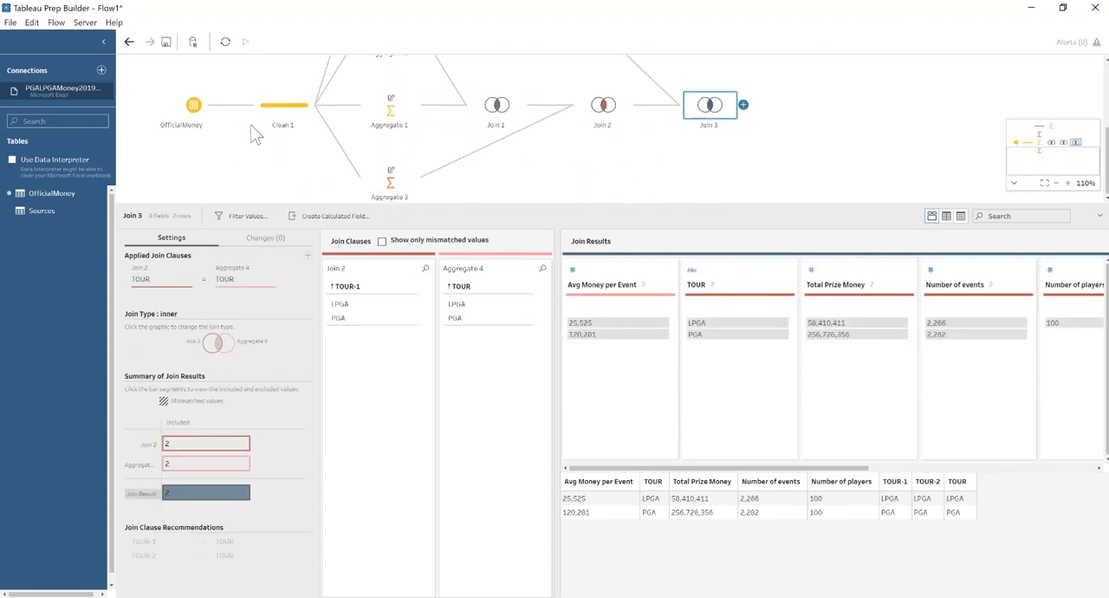
Branch a fifth aggregate step from Clean 1 and insert a cleaning step before it.
left_click(317, 105)
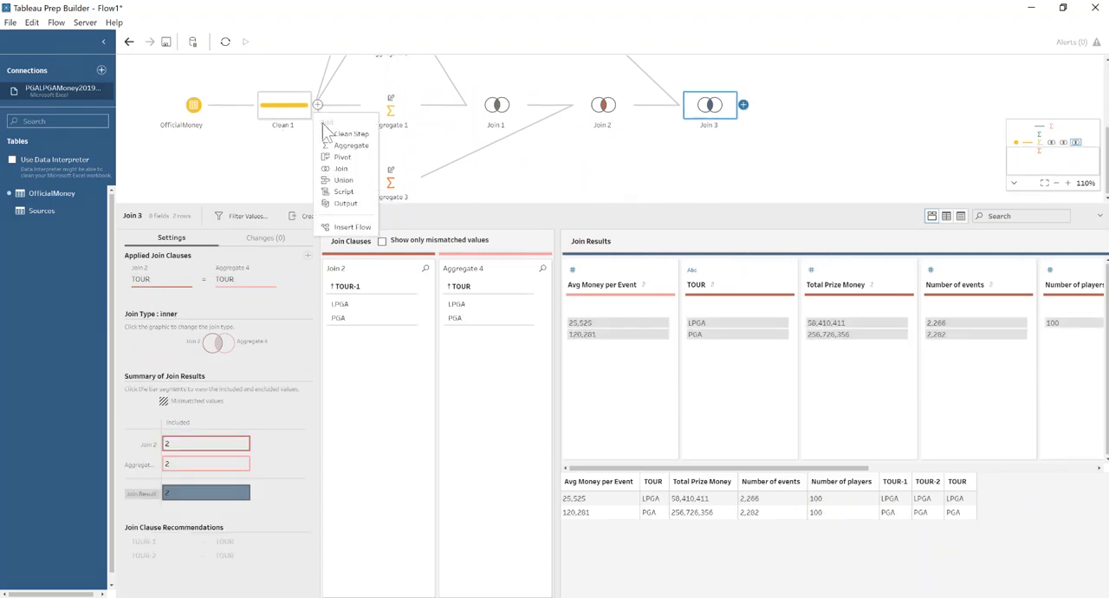
left_click(342, 146)
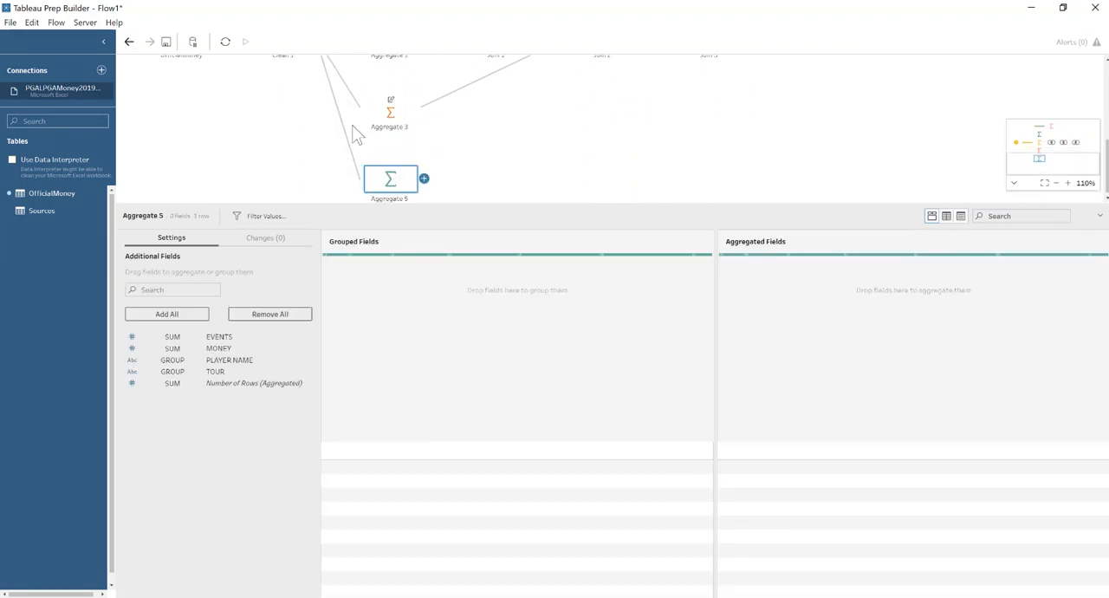
left_click(342, 122)
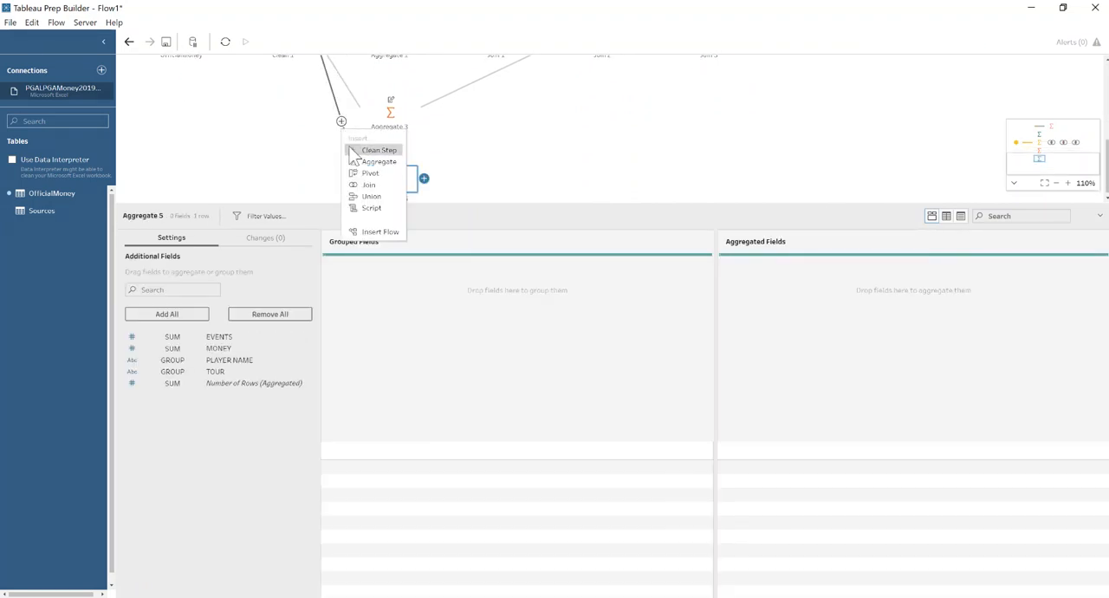
left_click(357, 149)
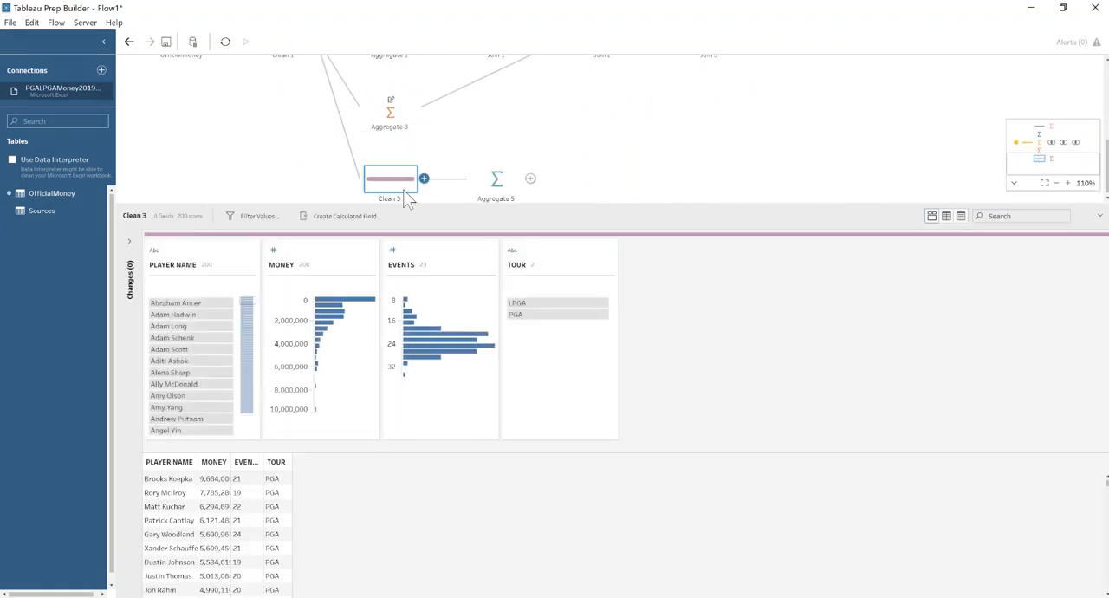
Create a Rank calculated field on MONEY in Clean 3, name it Rank per Tpur, and group it by TOUR.
left_click(369, 264)
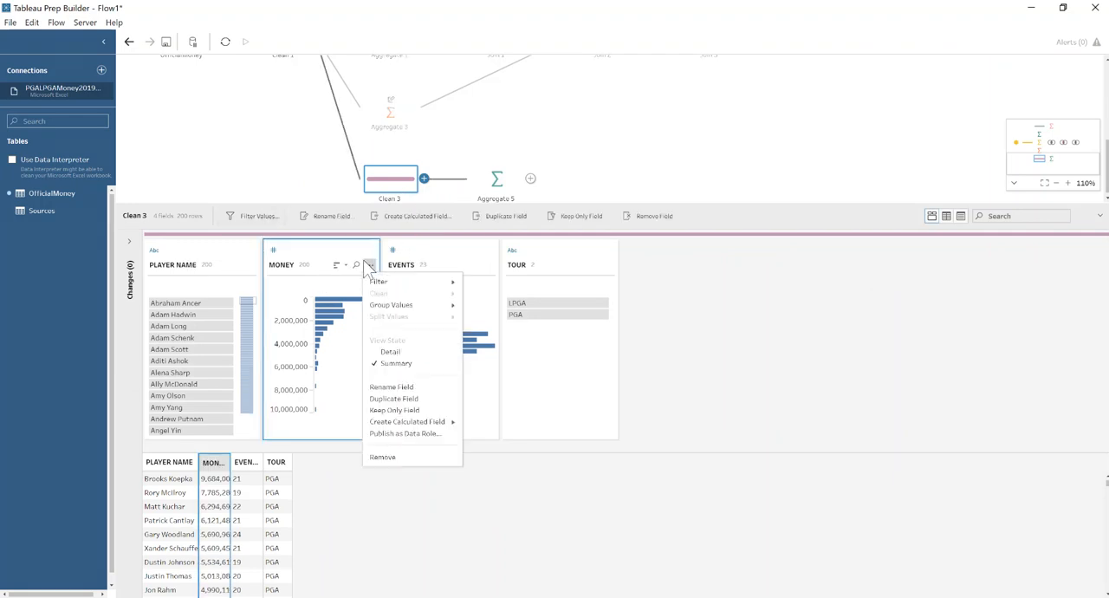
mouse_move(444, 422)
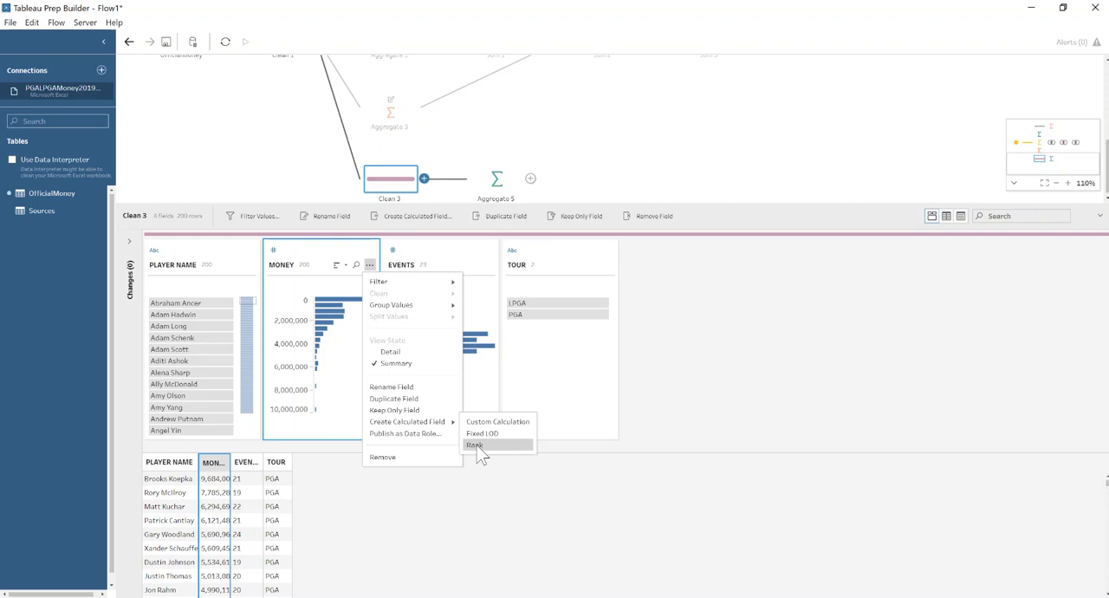
left_click(477, 444)
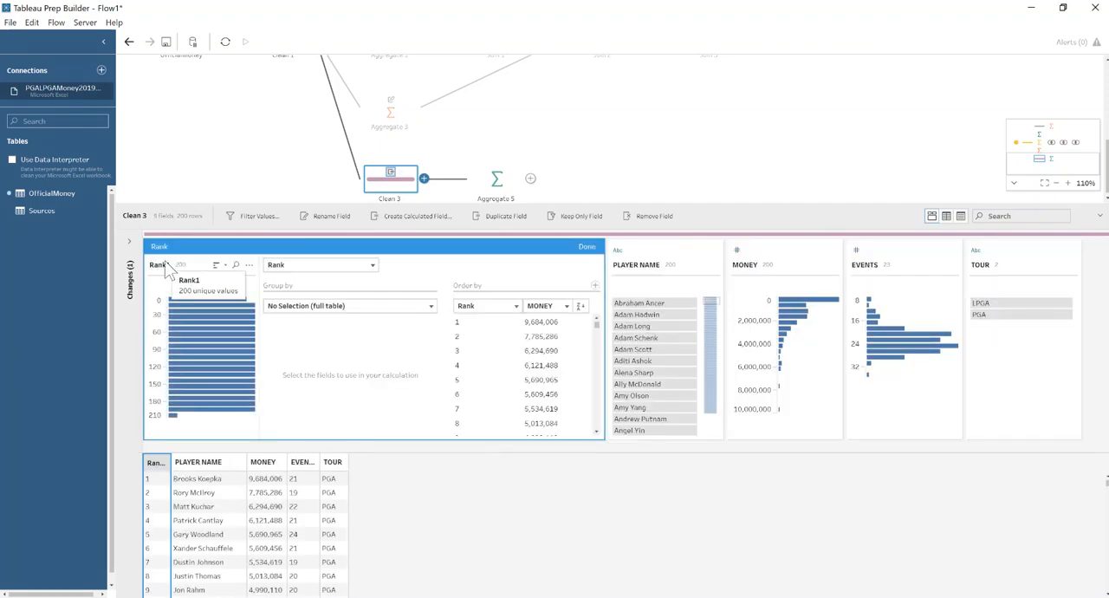
double_click(175, 266)
key("BackSpace")
type("pe")
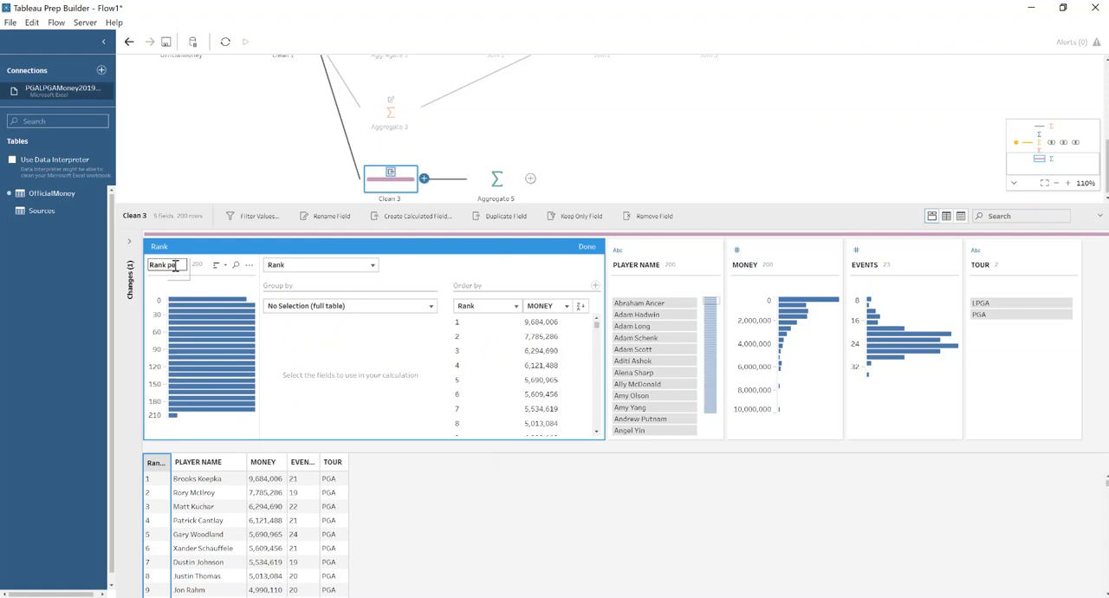
type("r Tour")
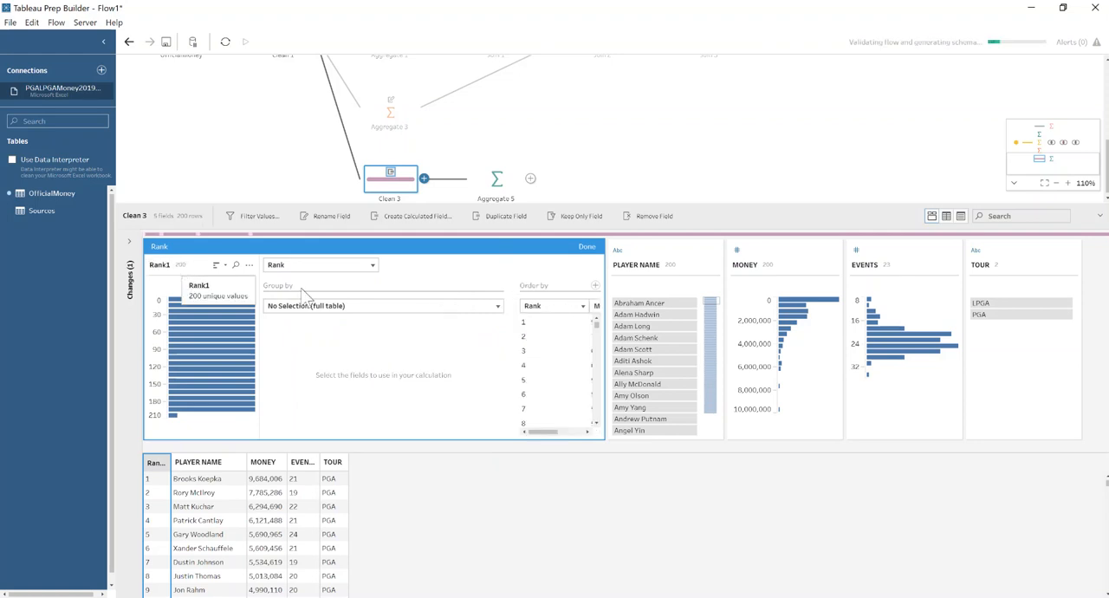
key("Return")
left_click(305, 310)
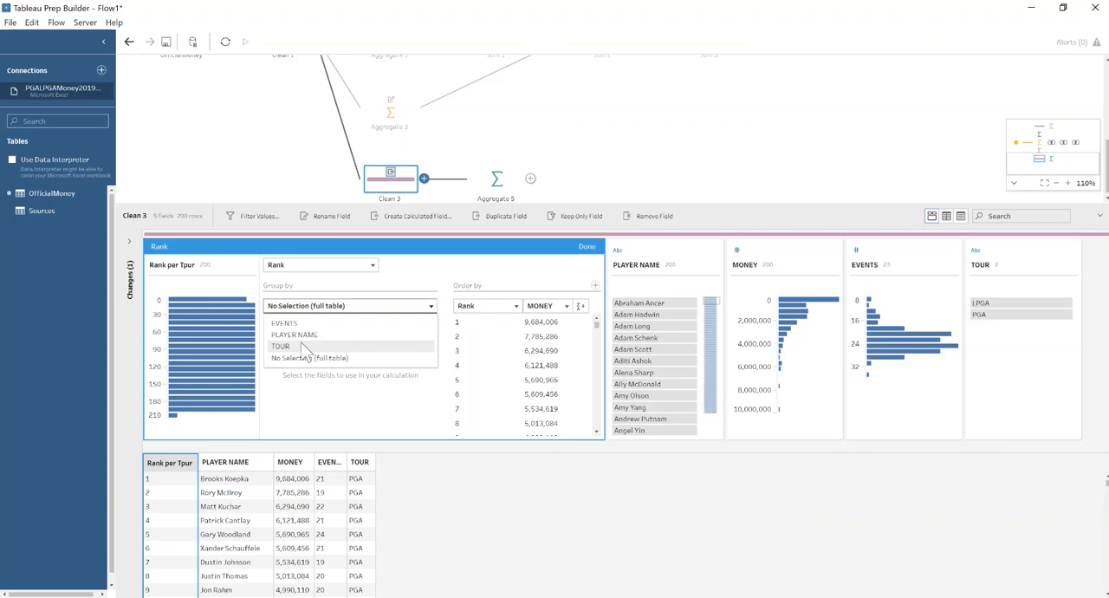
left_click(307, 342)
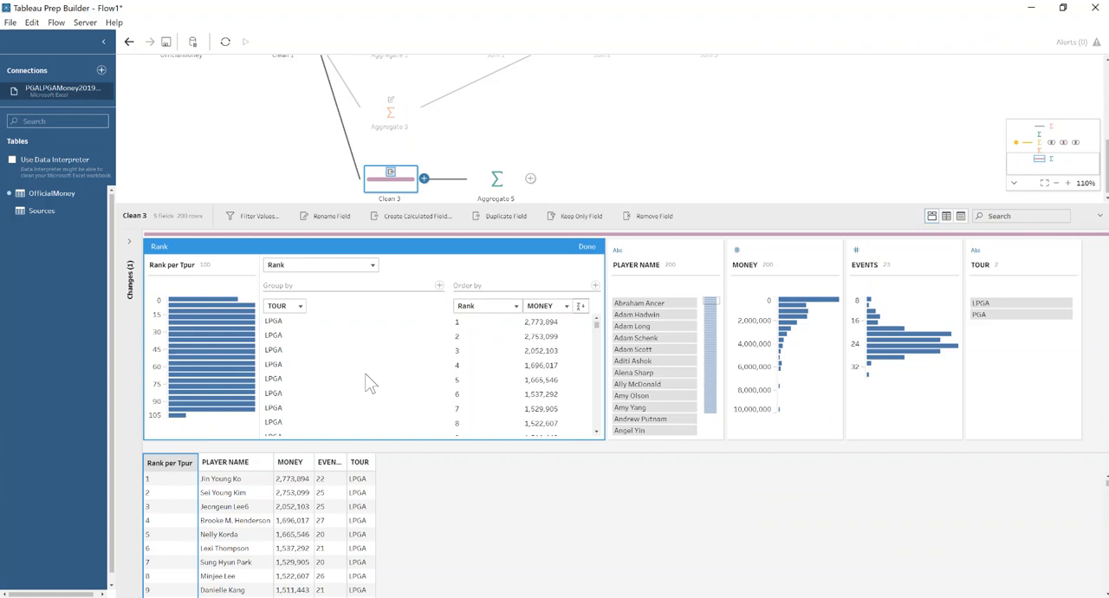
left_click(586, 248)
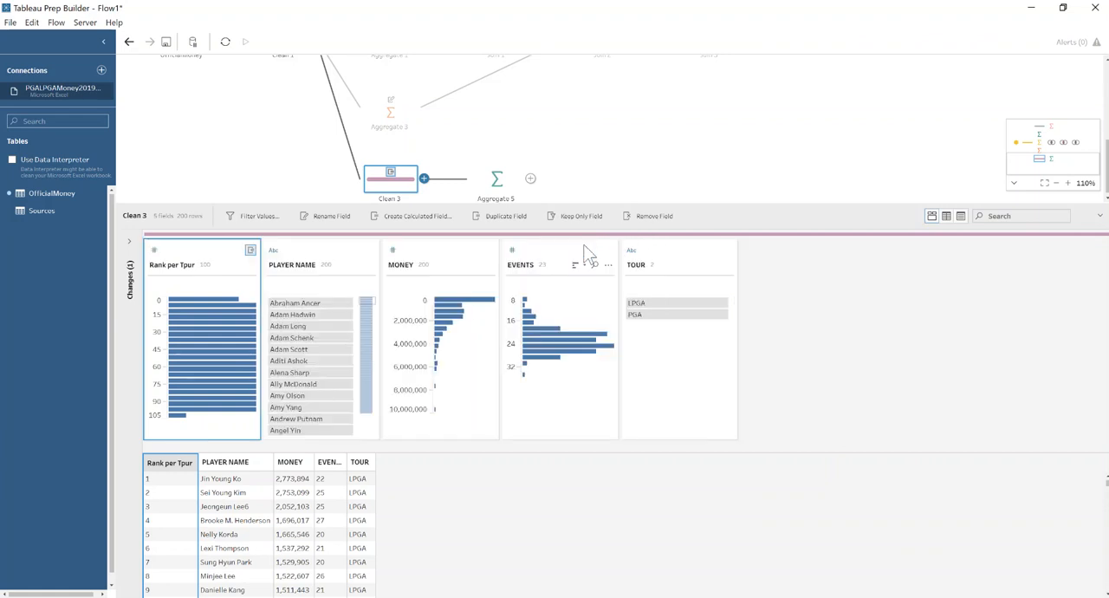
Highlight the LPGA and PGA rows in turn to examine the money ranking within each tour.
left_click(655, 308)
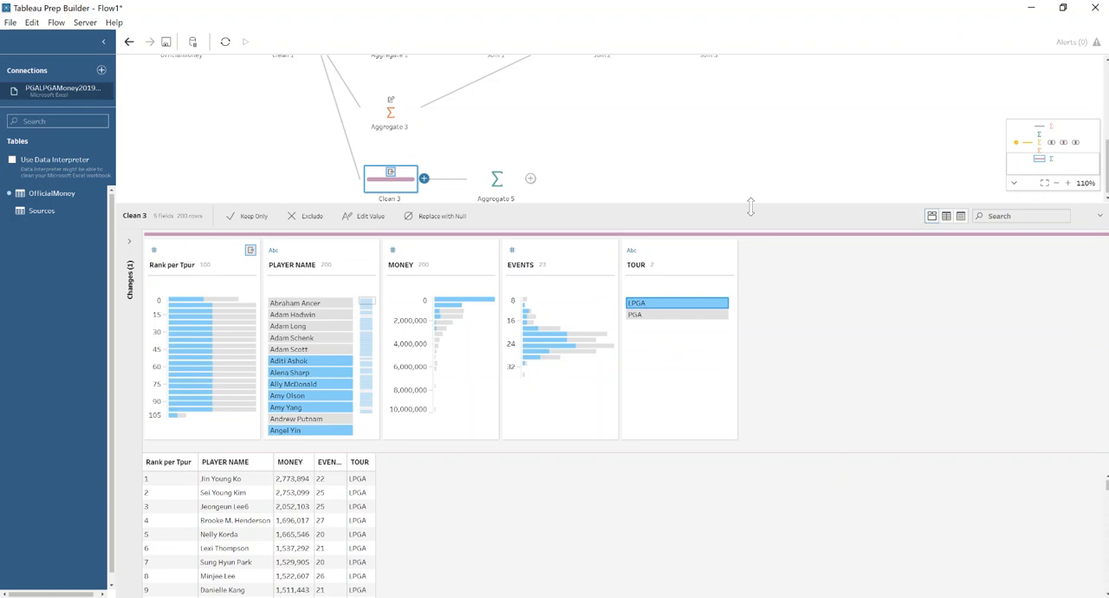
left_click_drag(730, 208, 730, 92)
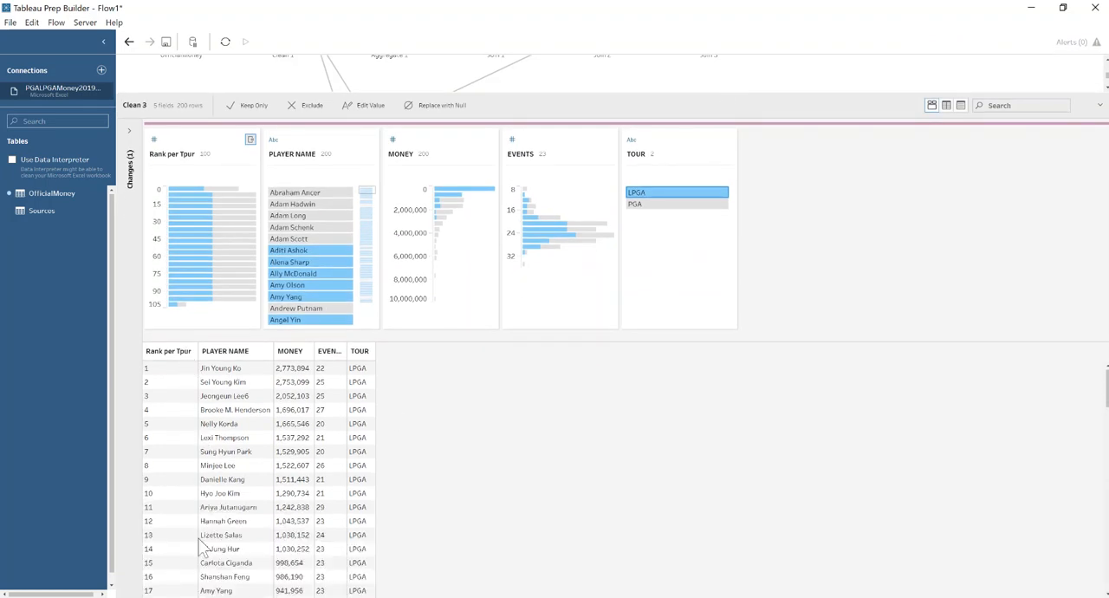
left_click(643, 204)
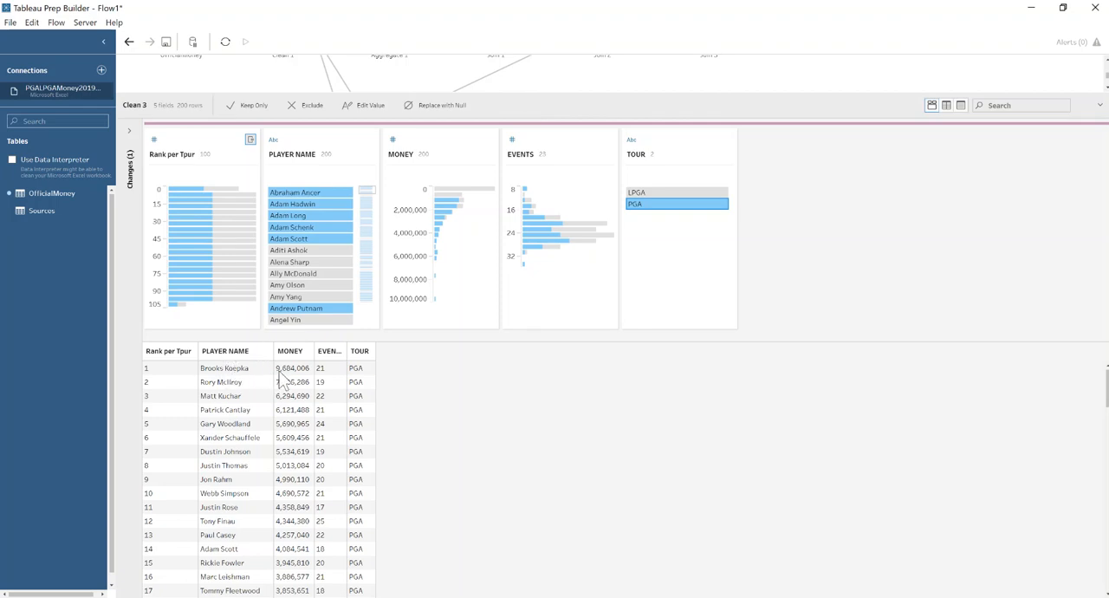
left_click_drag(618, 92, 609, 221)
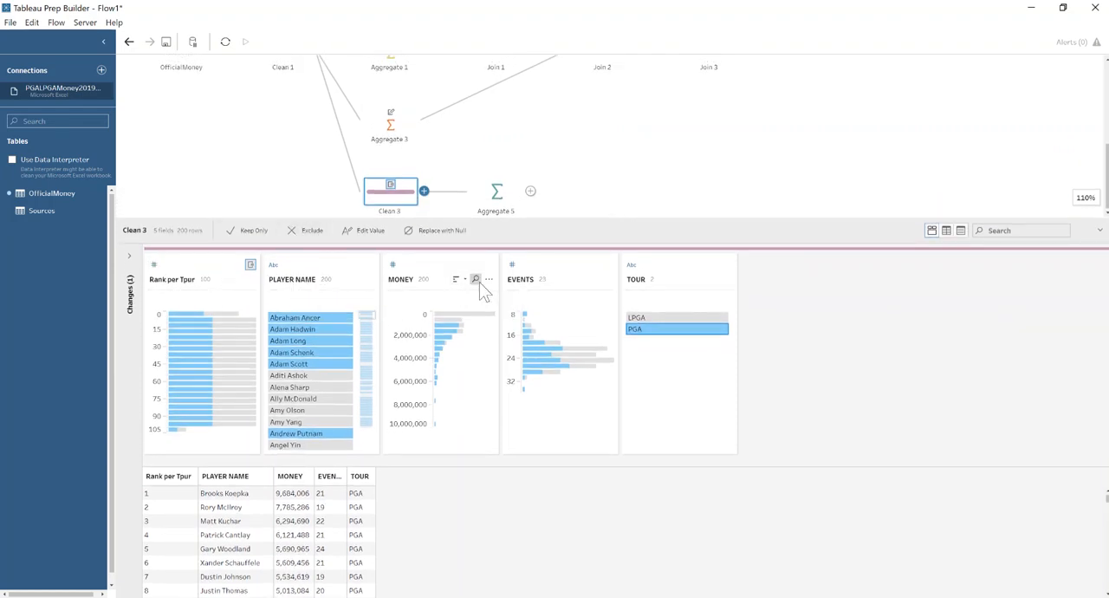
Create a second Rank calculated field on MONEY across the full table and name it Overall Rank.
left_click(489, 279)
mouse_move(559, 437)
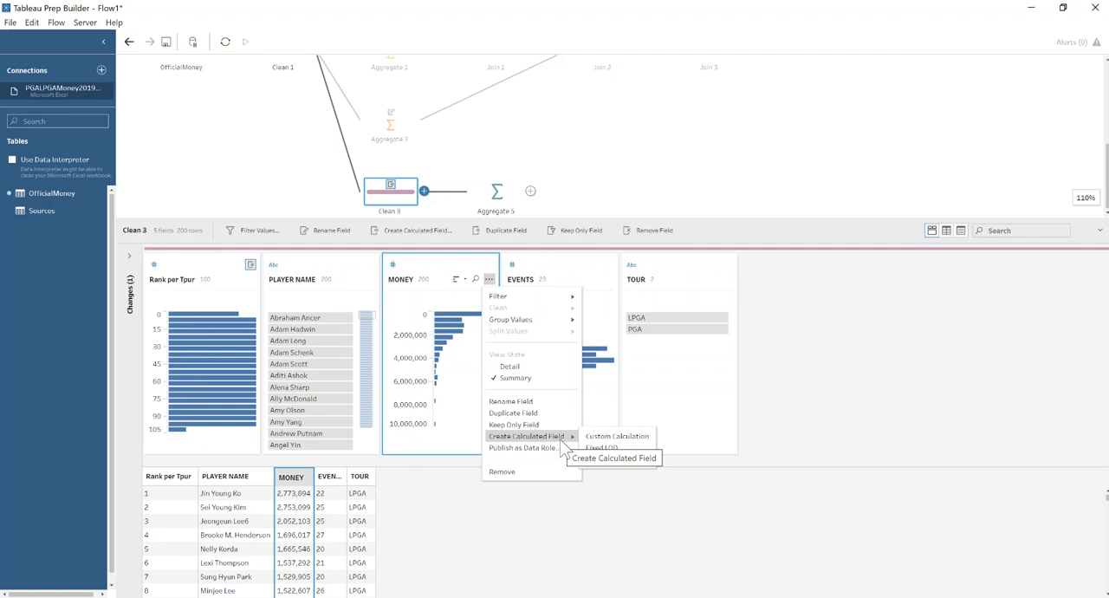
left_click(607, 461)
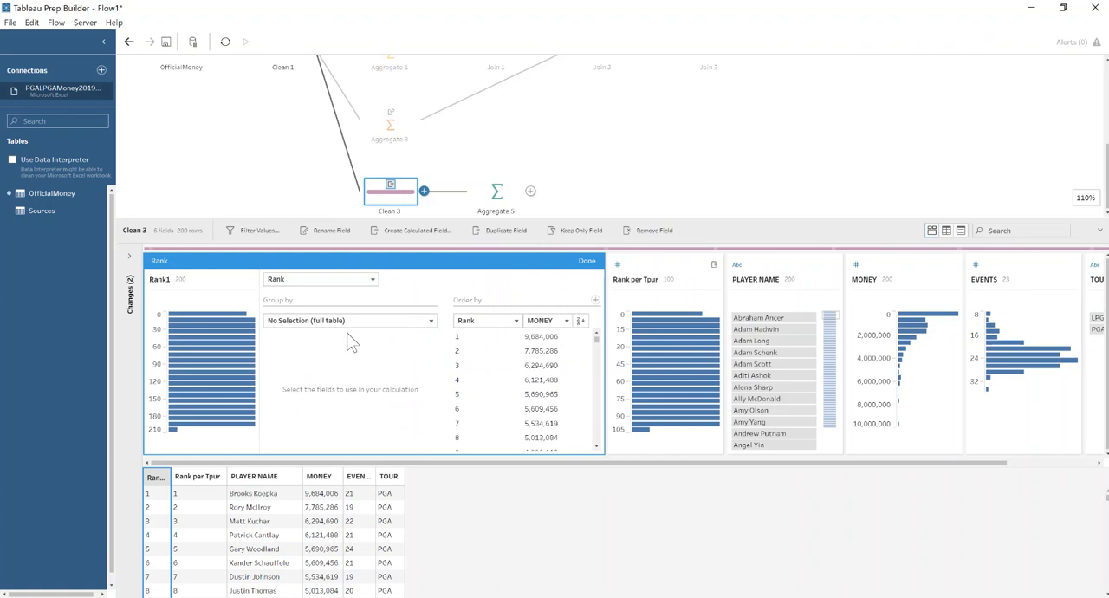
double_click(160, 279)
type("Overall Rank")
key("Return")
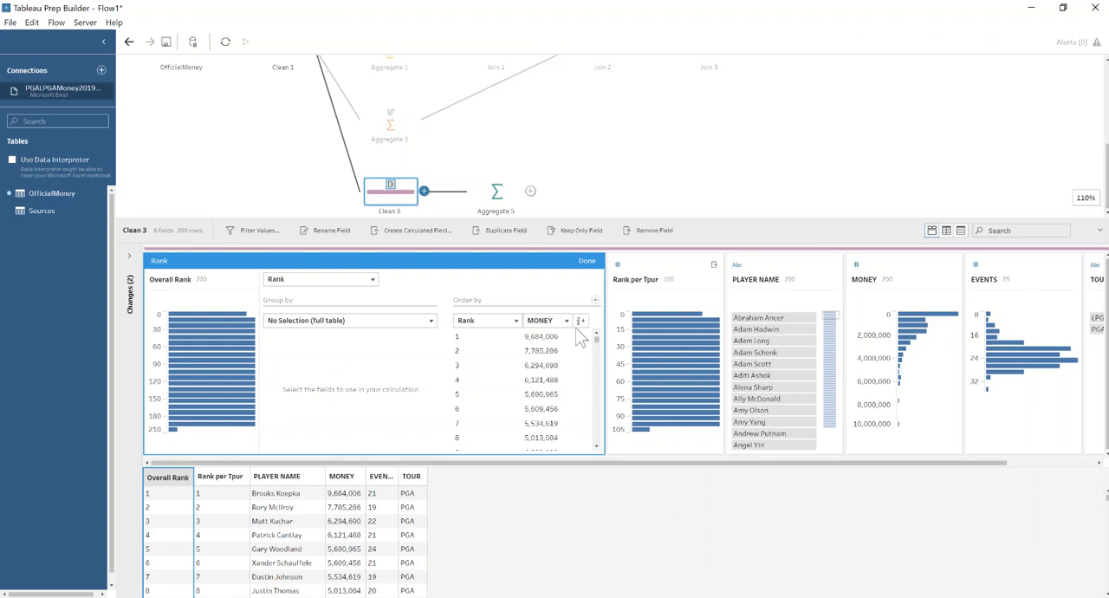
left_click(587, 261)
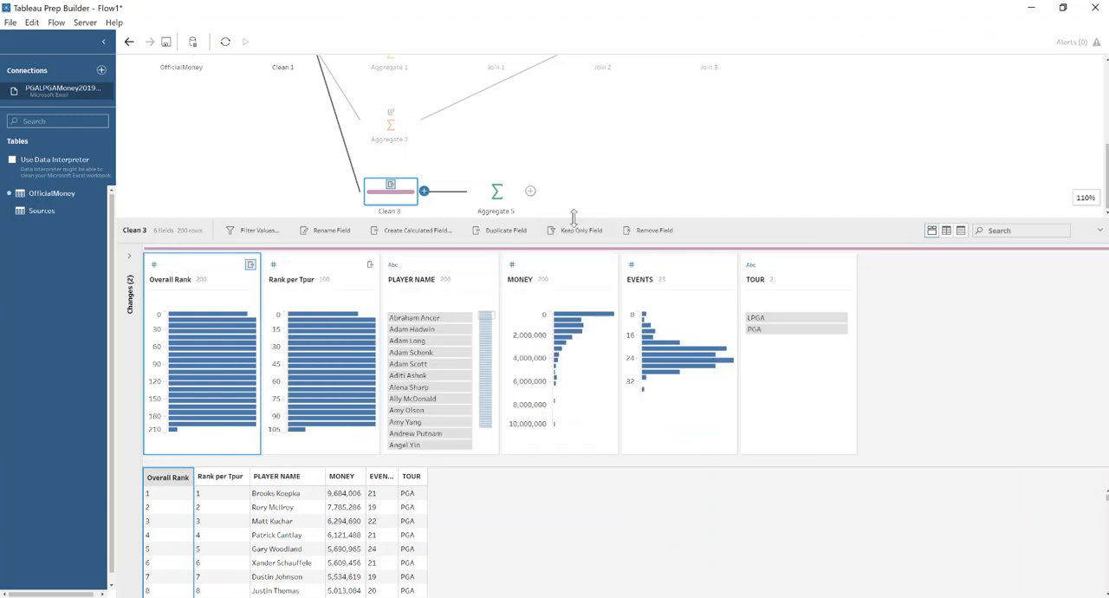
Compare Overall Rank with the per-tour rank in the data rows, checking the top-ranked LPGA player's two ranks.
left_click_drag(571, 217, 531, 50)
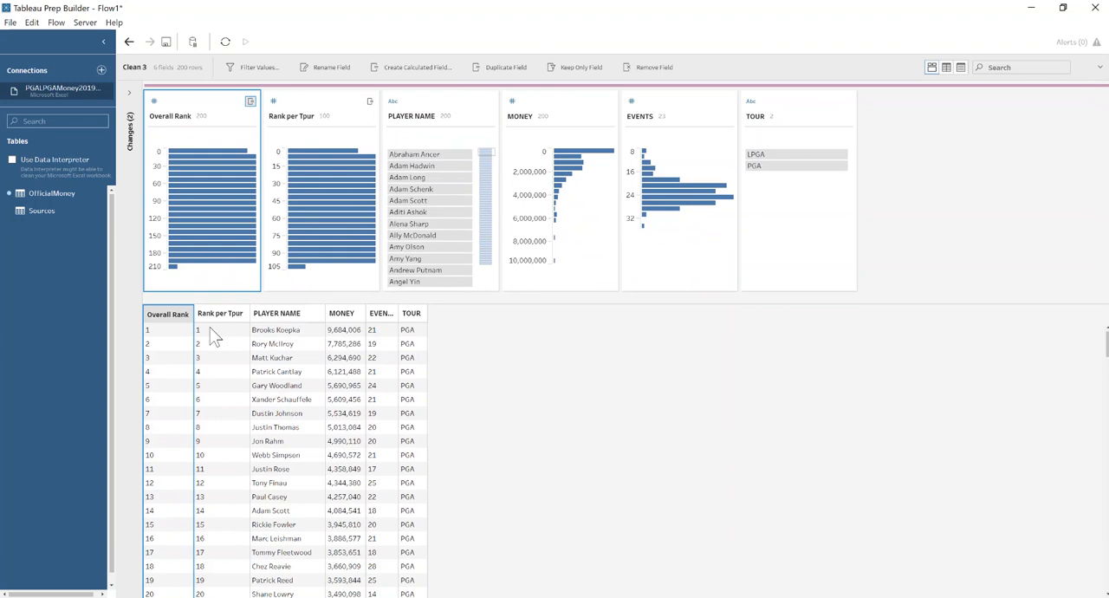
scroll(216, 346, "down", 5)
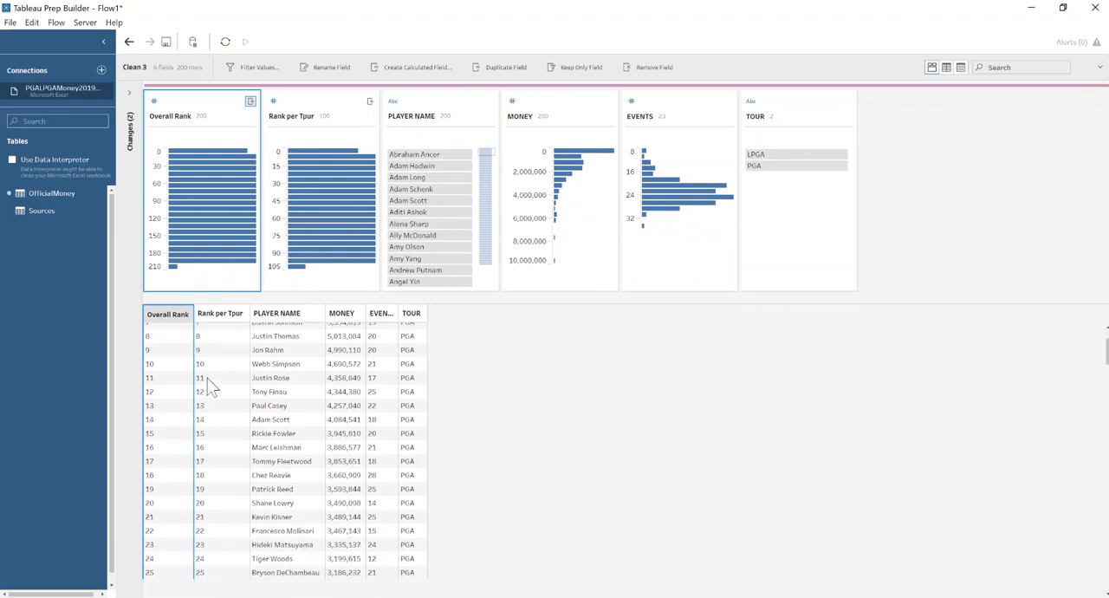
scroll(208, 392, "down", 2)
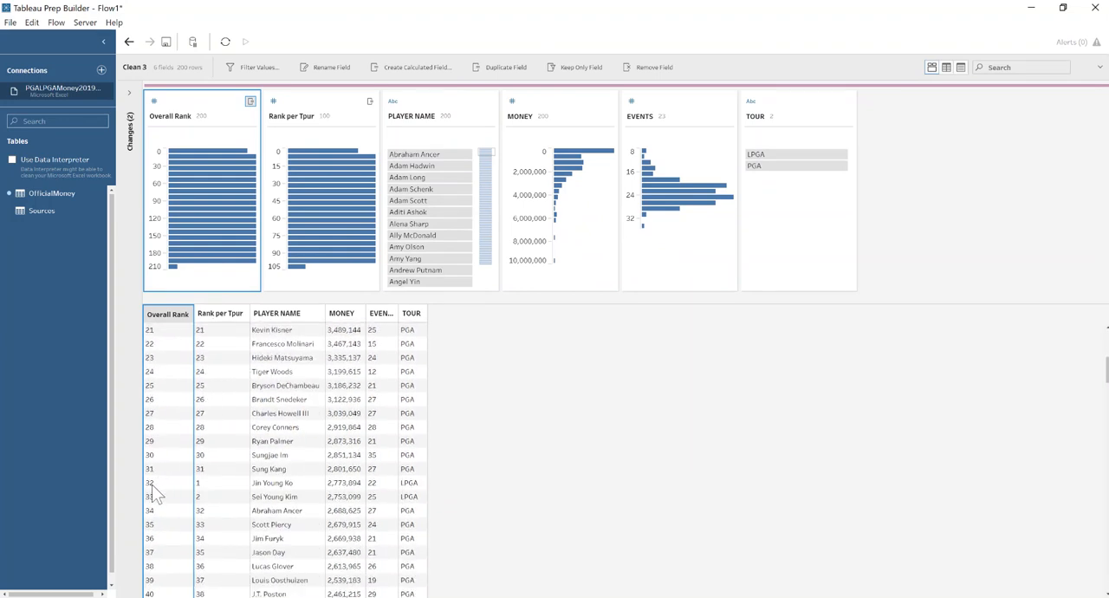
left_click(217, 484)
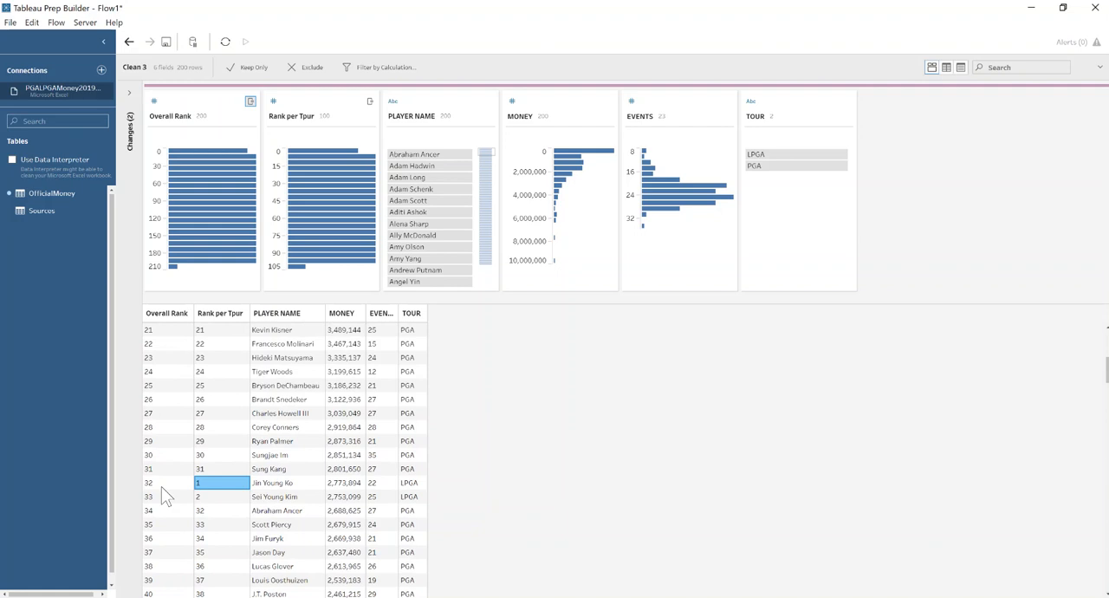
left_click(169, 483)
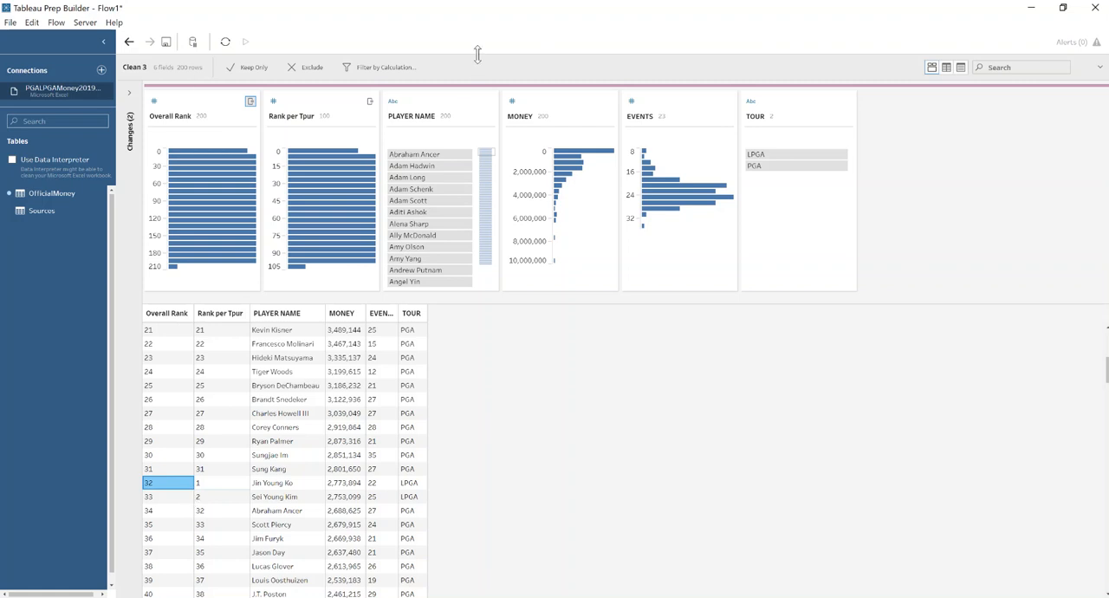
left_click_drag(485, 56, 480, 193)
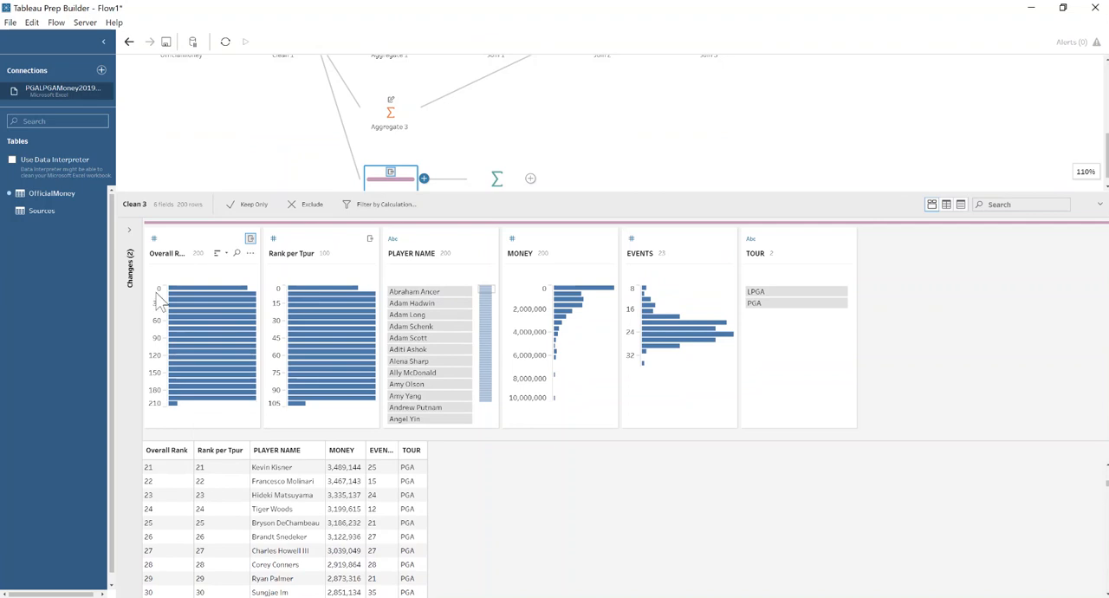
Create the calculated field Difference in Ranking in Clean 3 with the formula [Overall Rank]-[Rank per Tpur].
left_click(198, 244)
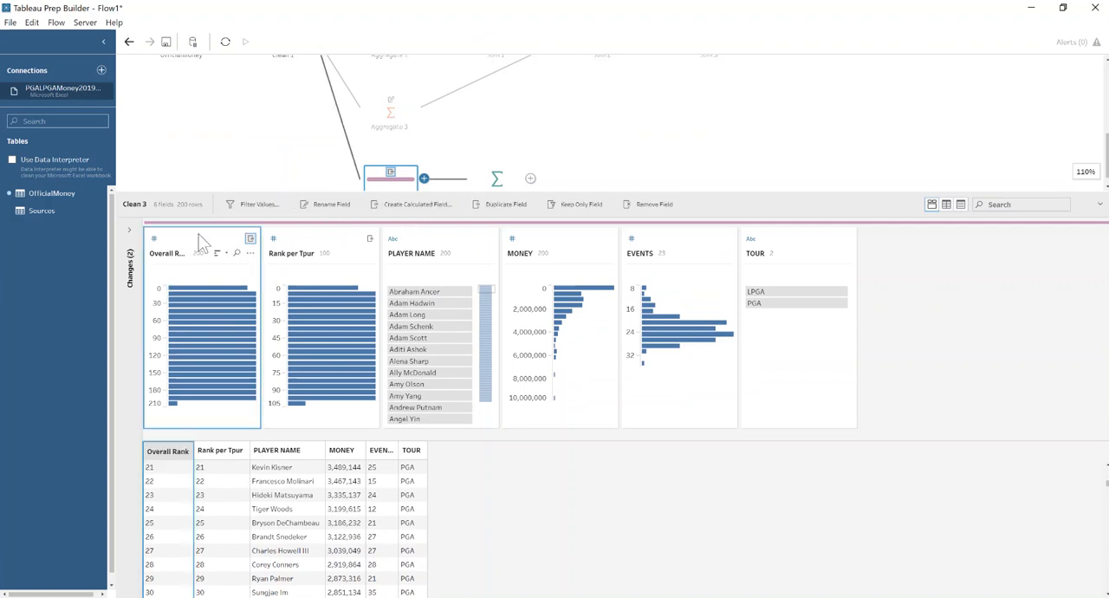
left_click(405, 206)
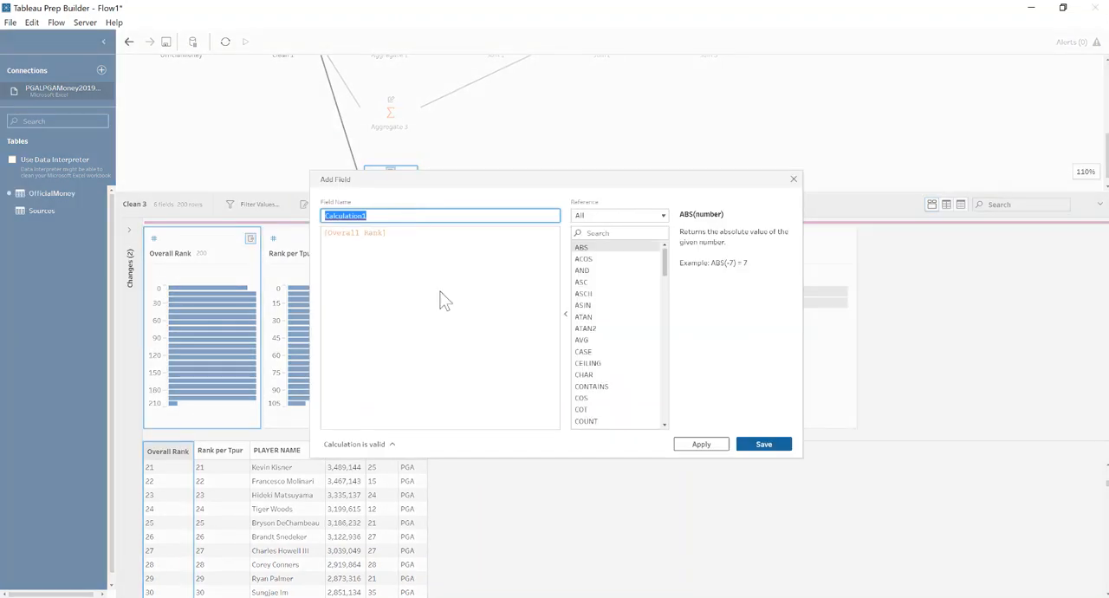
type("Difference in Ranking")
left_click(444, 299)
type("-")
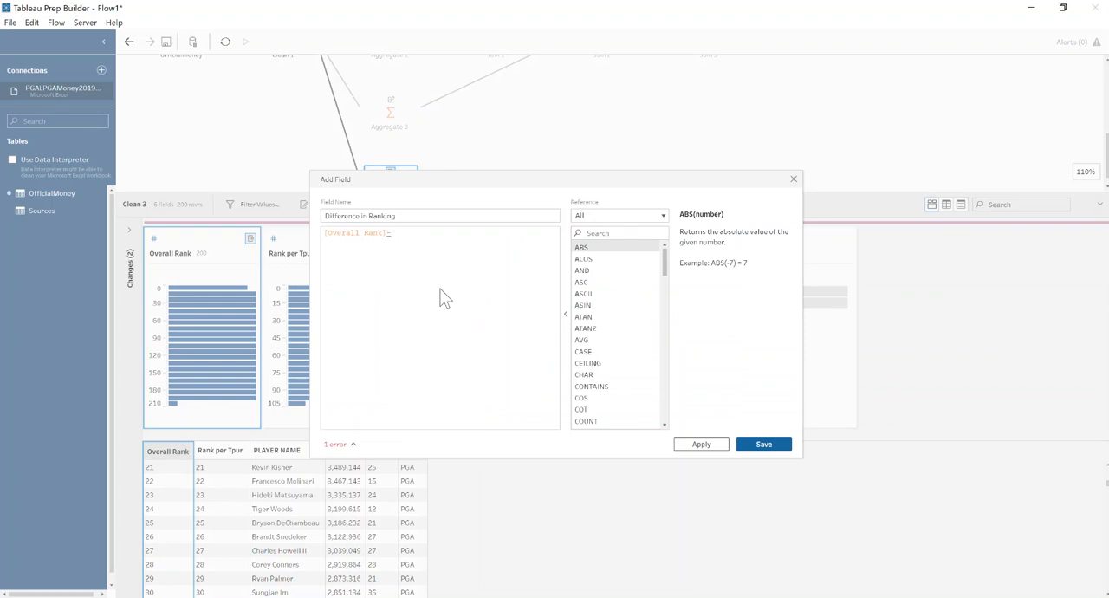
type("[Rank per Tpur]")
key("Return")
left_click(757, 444)
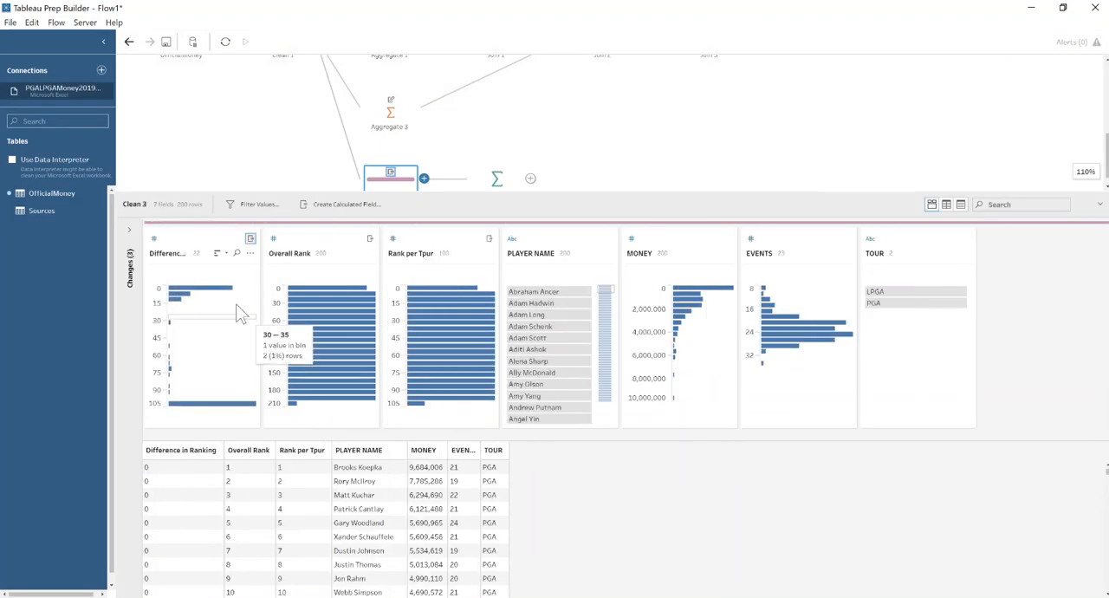
Highlight the 0–5 and 100–105 bins of Difference in Ranking in turn to examine which tour's players fall in each.
left_click(209, 290)
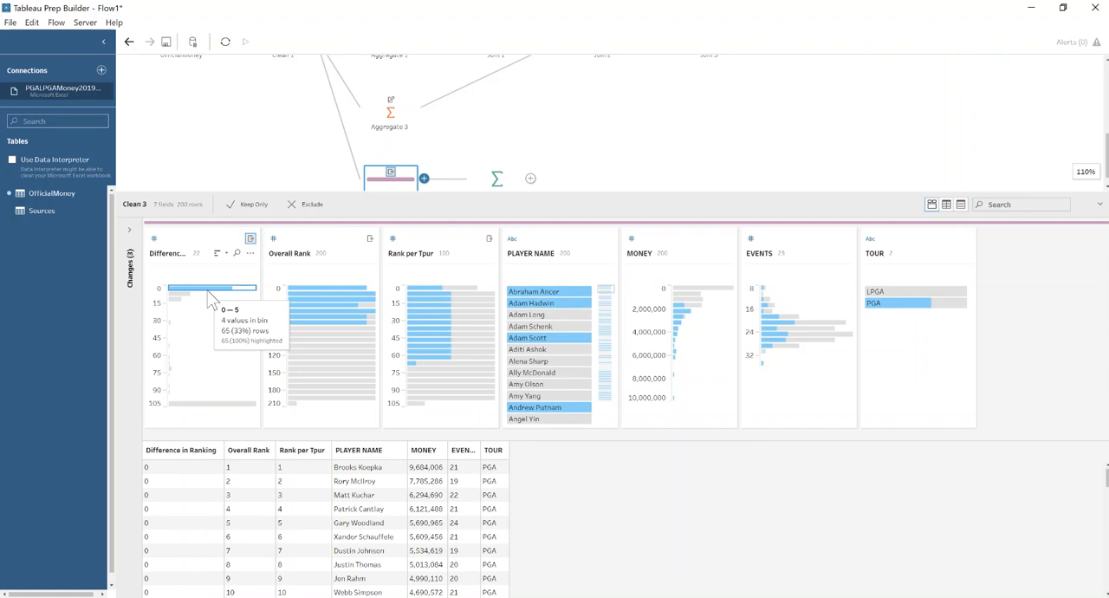
left_click(222, 403)
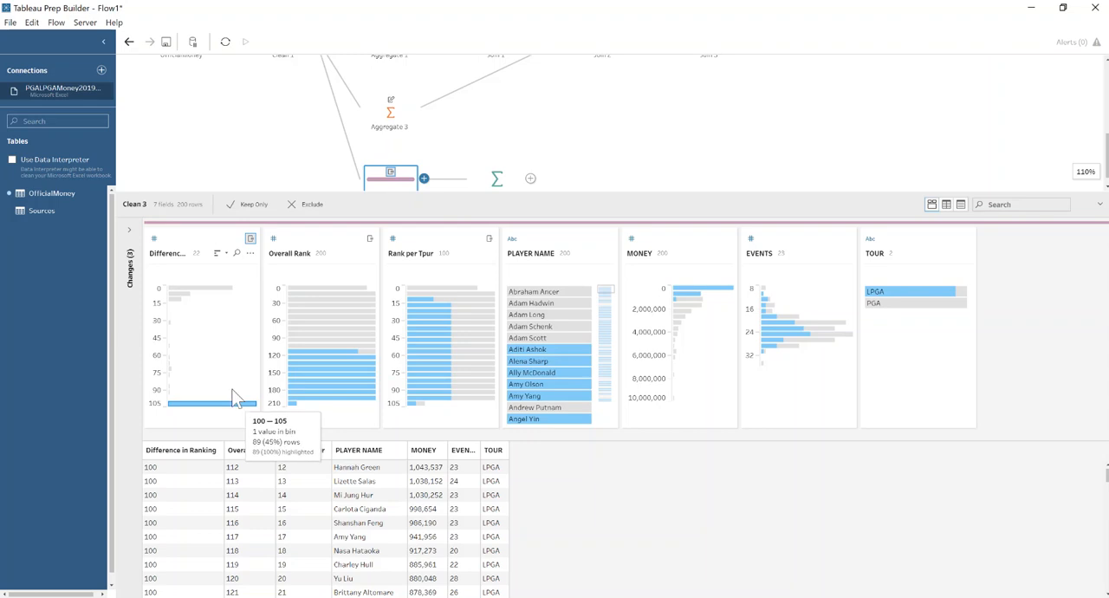
left_click(208, 247)
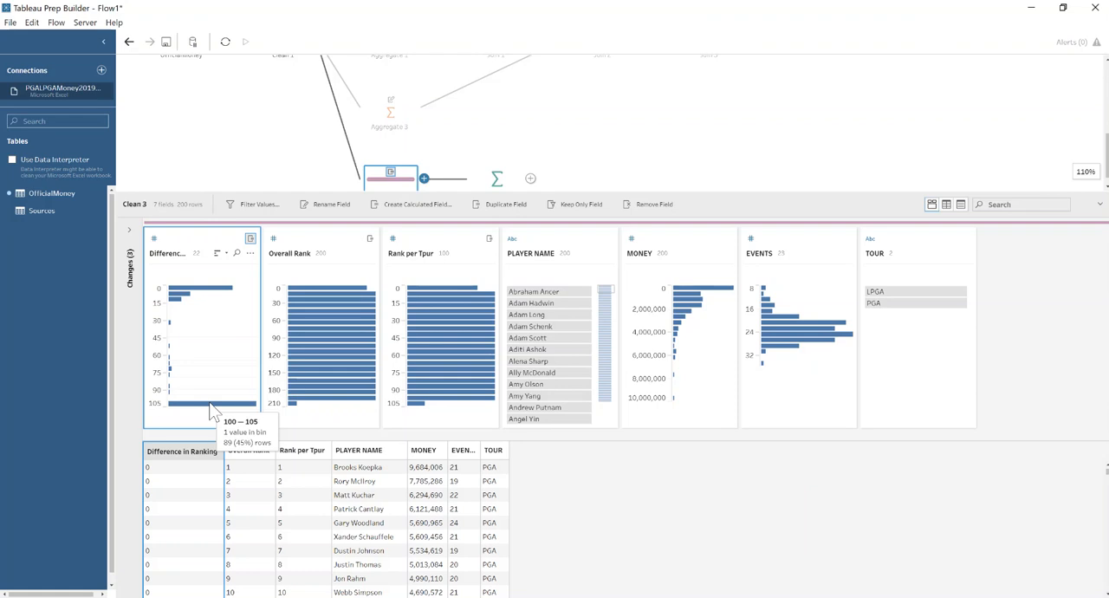
Reverse the signs in the Difference in Ranking formula so it reads -[Overall Rank]+[Rank per Tpur].
left_click(132, 231)
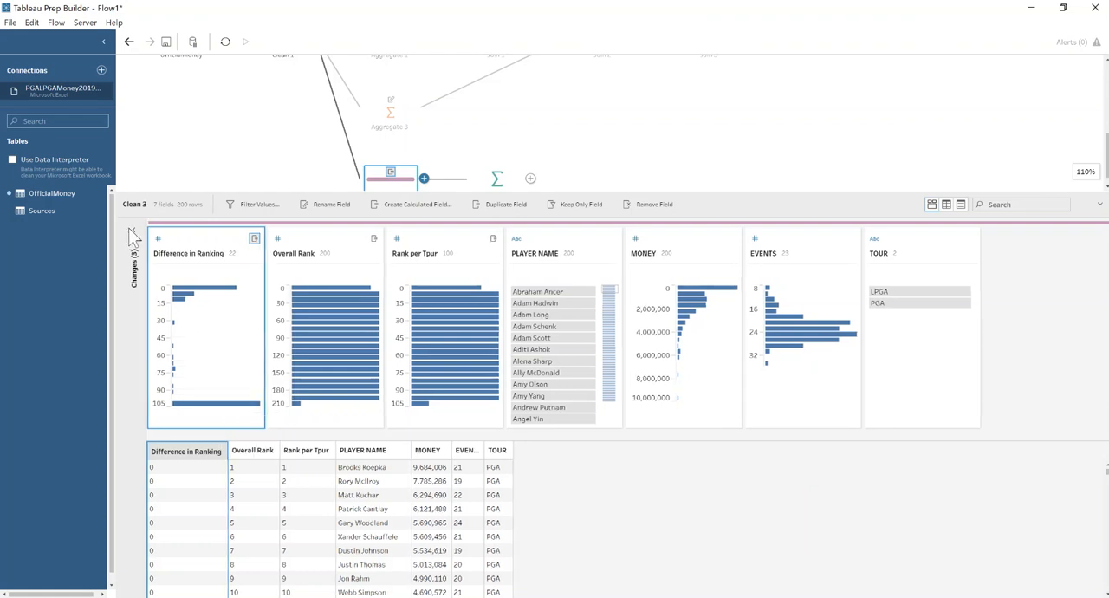
mouse_move(245, 330)
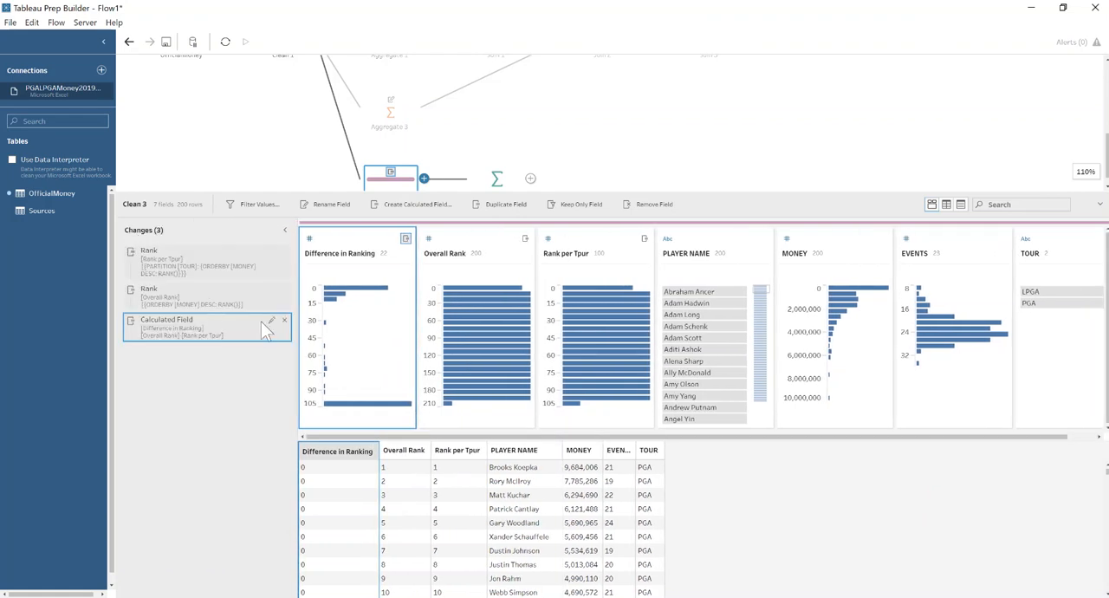
left_click(271, 322)
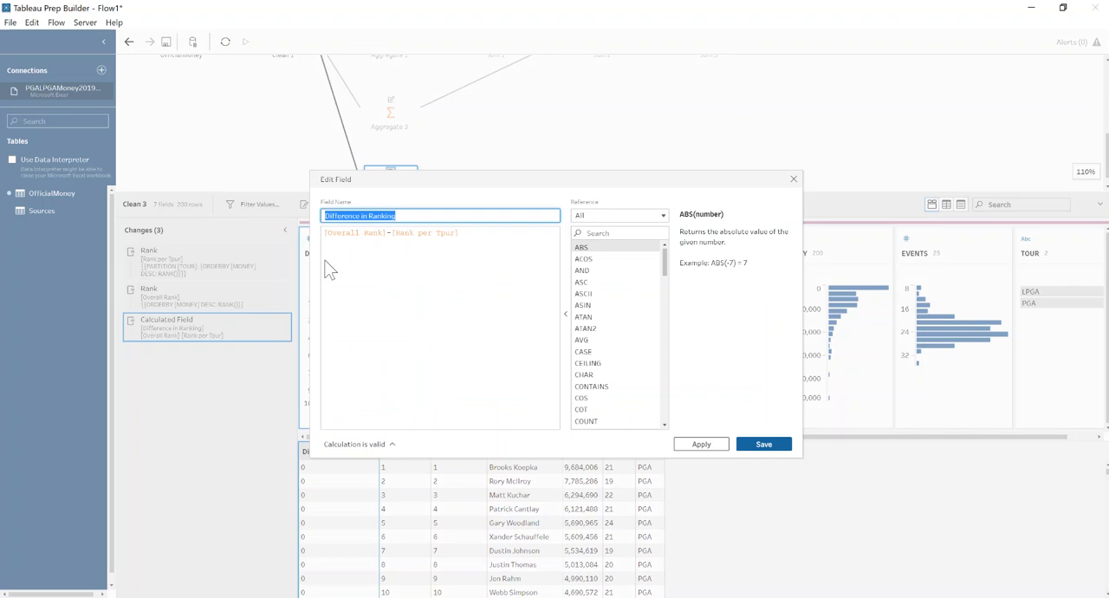
left_click(388, 234)
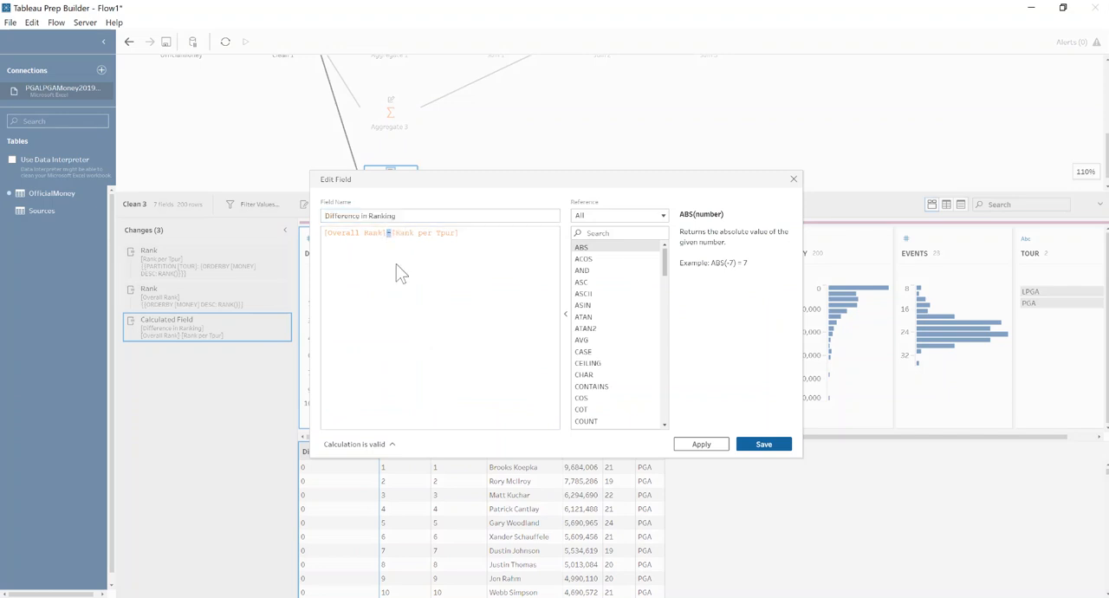
left_click(323, 233)
type("-")
left_click(764, 444)
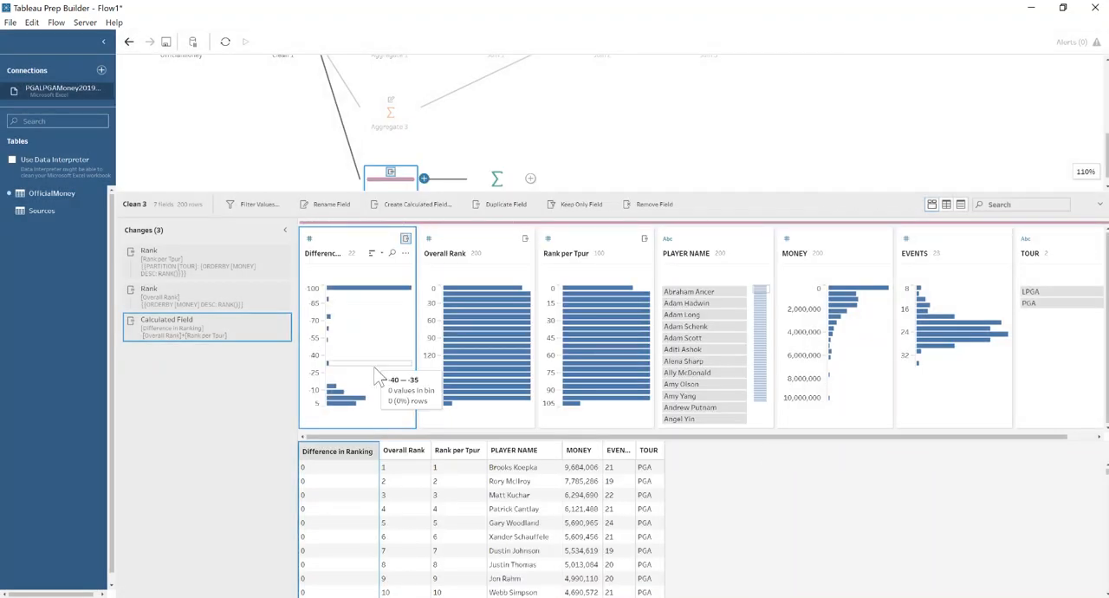
In Aggregate 5, group by TOUR and aggregate Difference in Ranking as an average.
left_click_drag(550, 192, 528, 298)
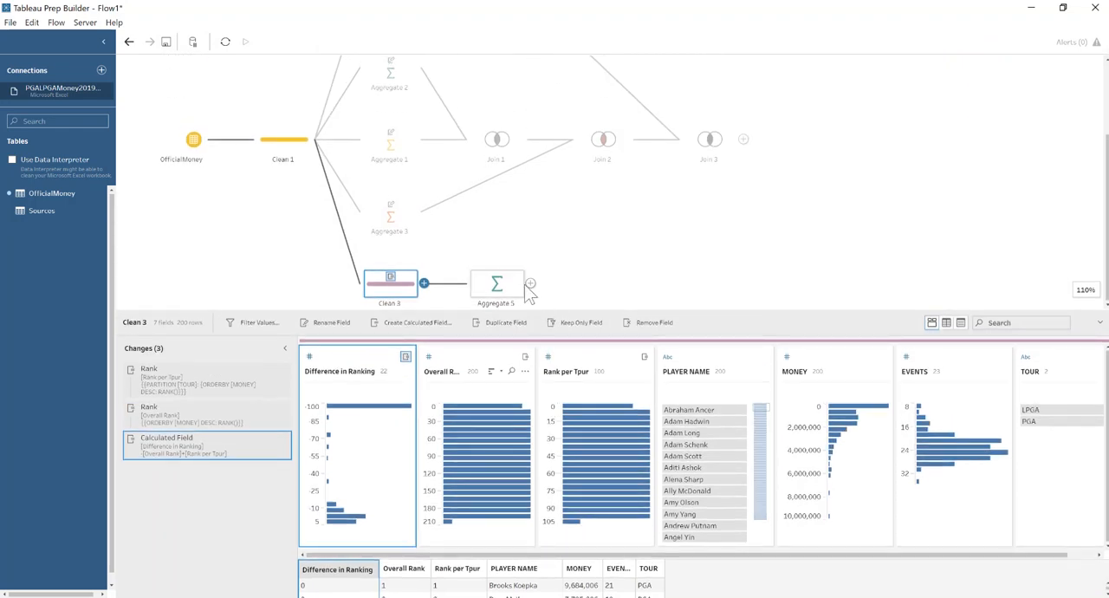
left_click(501, 284)
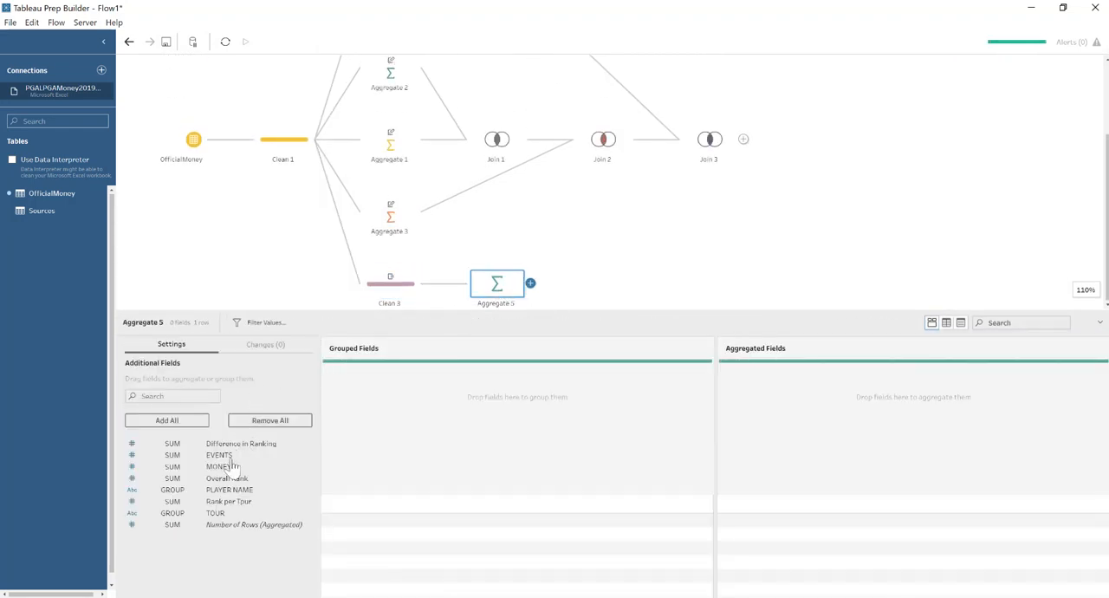
left_click_drag(209, 513, 381, 399)
left_click(180, 445)
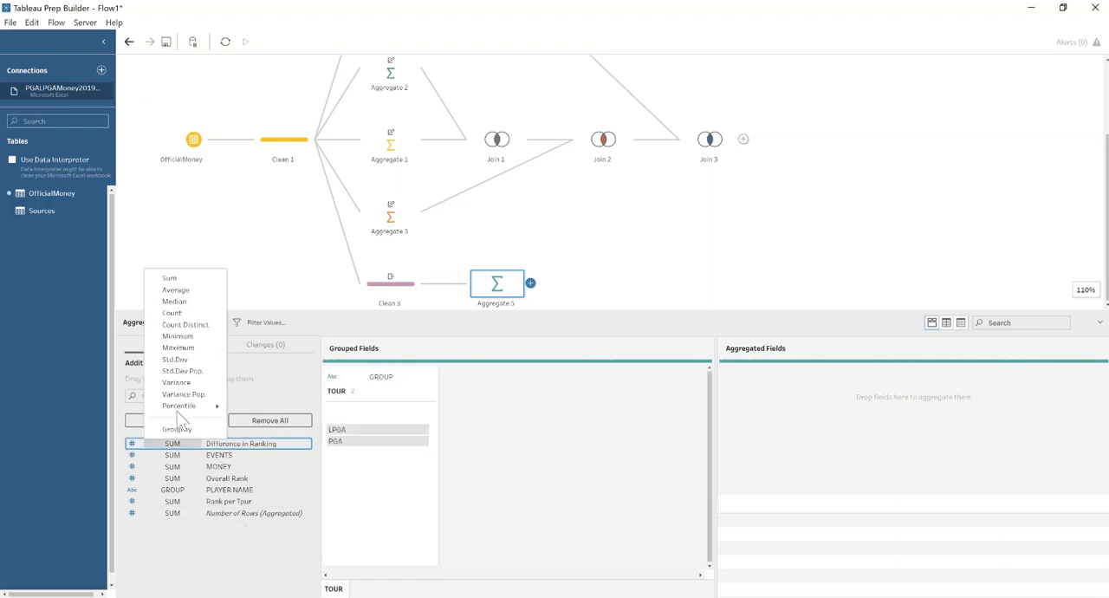
left_click(177, 292)
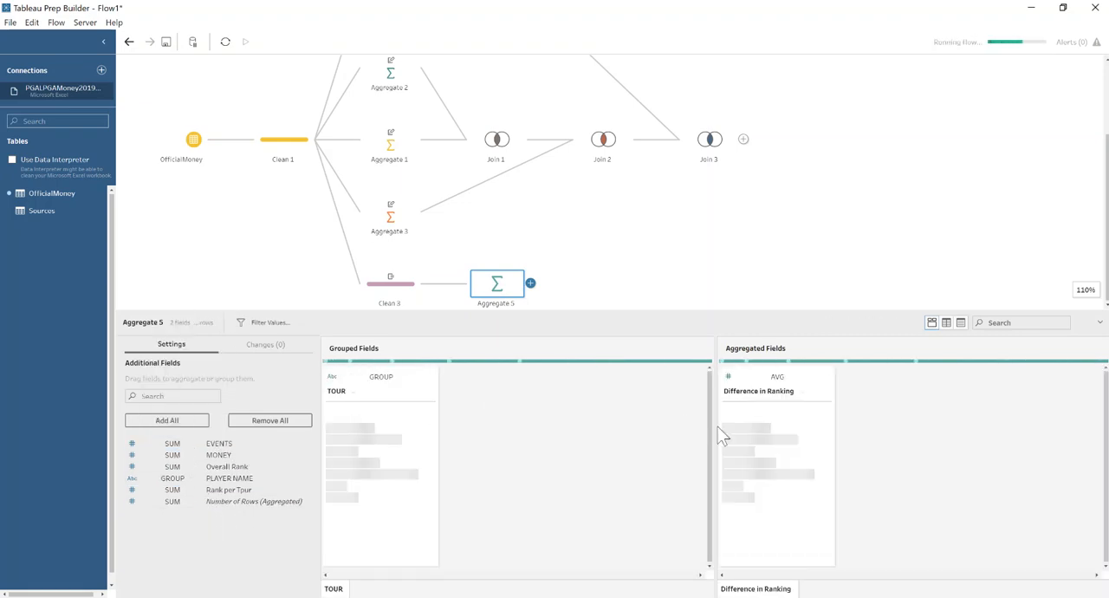
Rename the aggregated field in Aggregate 5 as Avg Difference in Ranking.
double_click(726, 392)
left_click(726, 392)
key("Home")
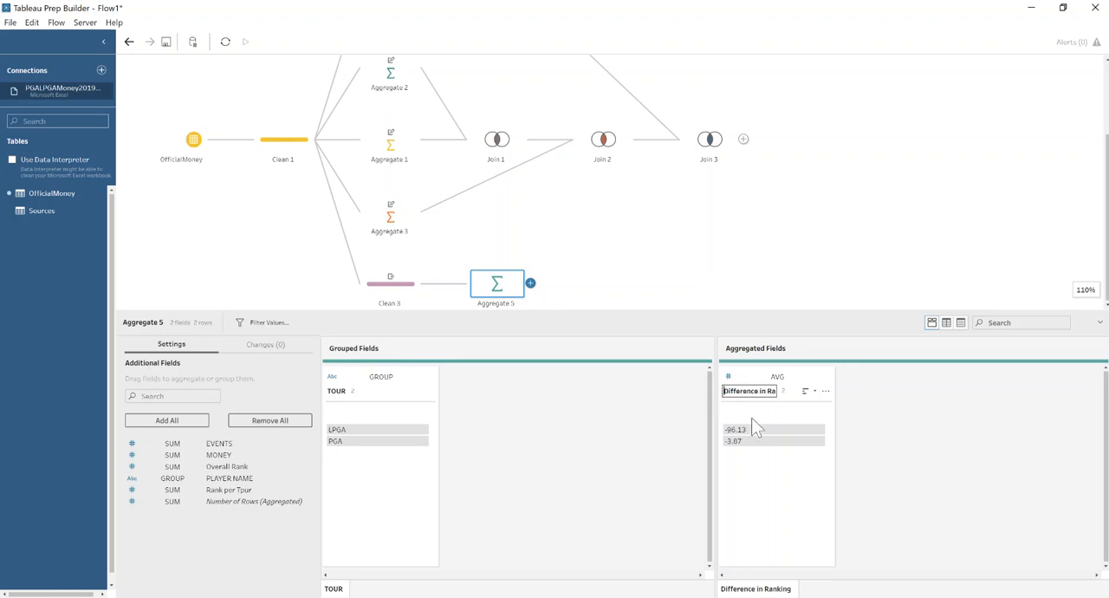
type("Avg")
key("Return")
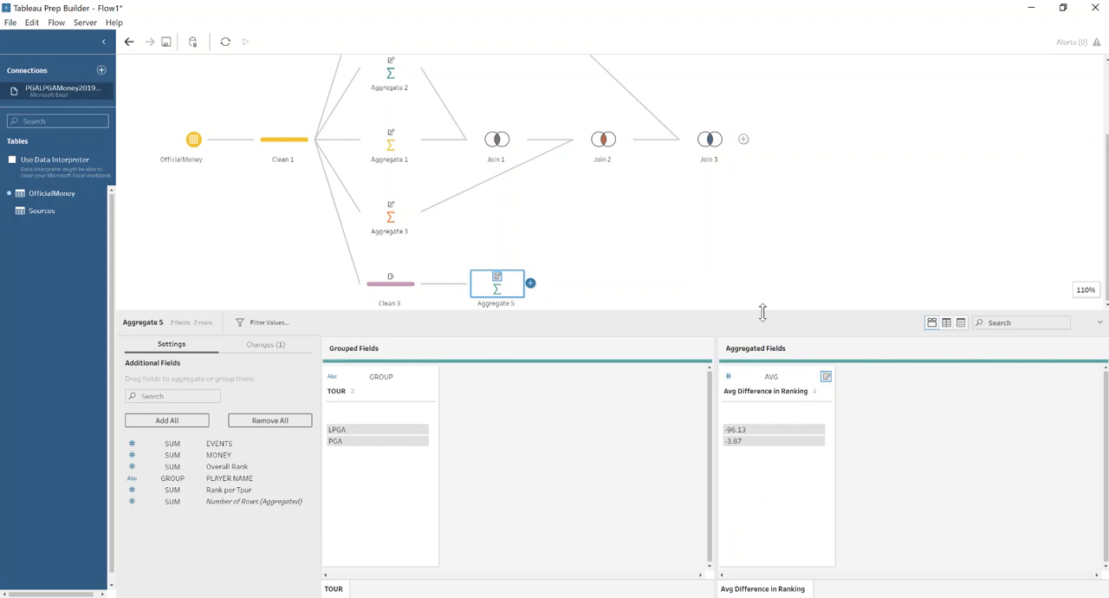
Join Aggregate 5 to Join 3 on TOUR and add a clean step after the new join.
left_click_drag(494, 290, 747, 142)
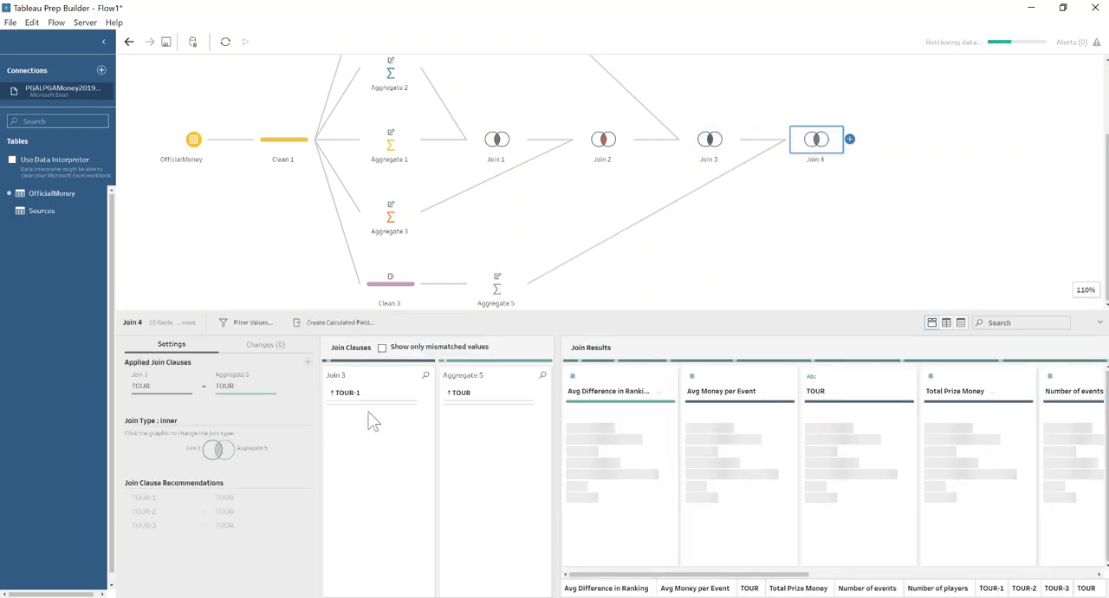
left_click(850, 140)
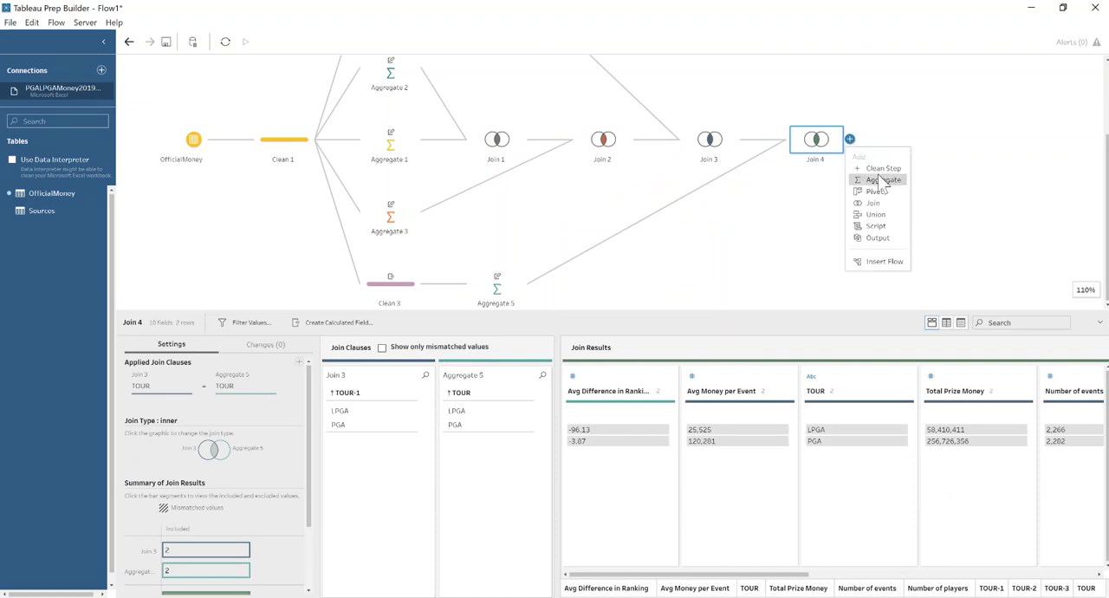
left_click(879, 169)
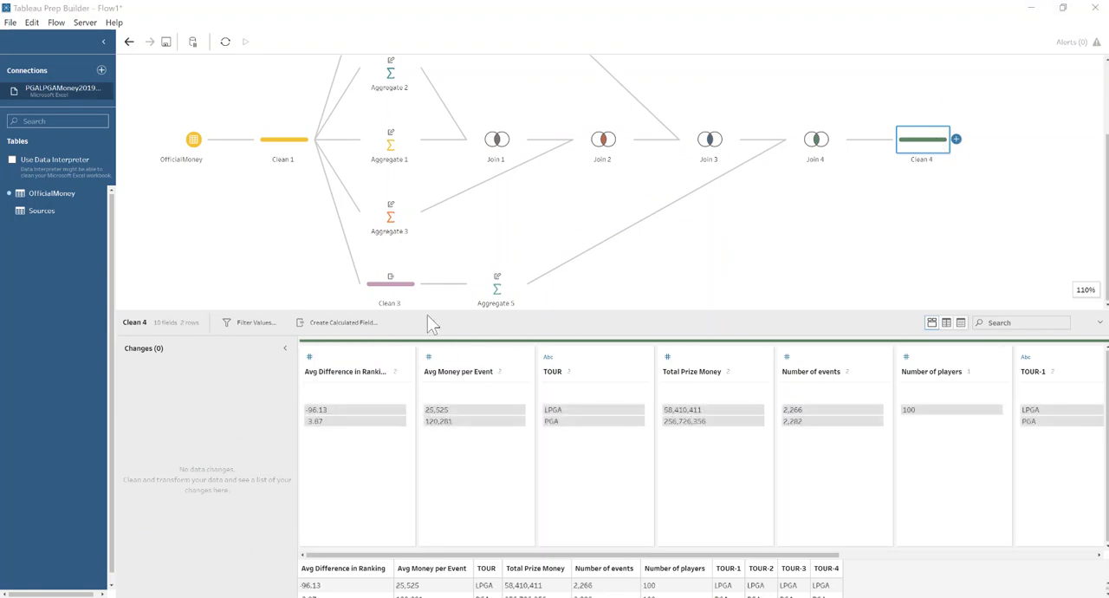
Remove the duplicate fields TOUR-1, TOUR-2, TOUR-3 and TOUR-4 in Clean 4.
left_click_drag(433, 310, 434, 147)
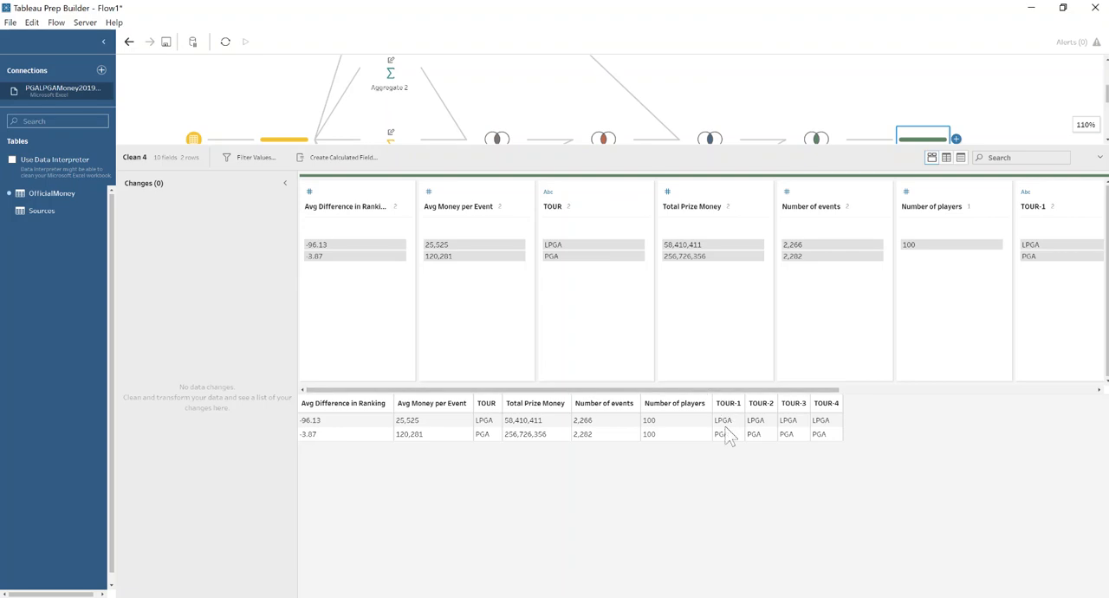
left_click(960, 158)
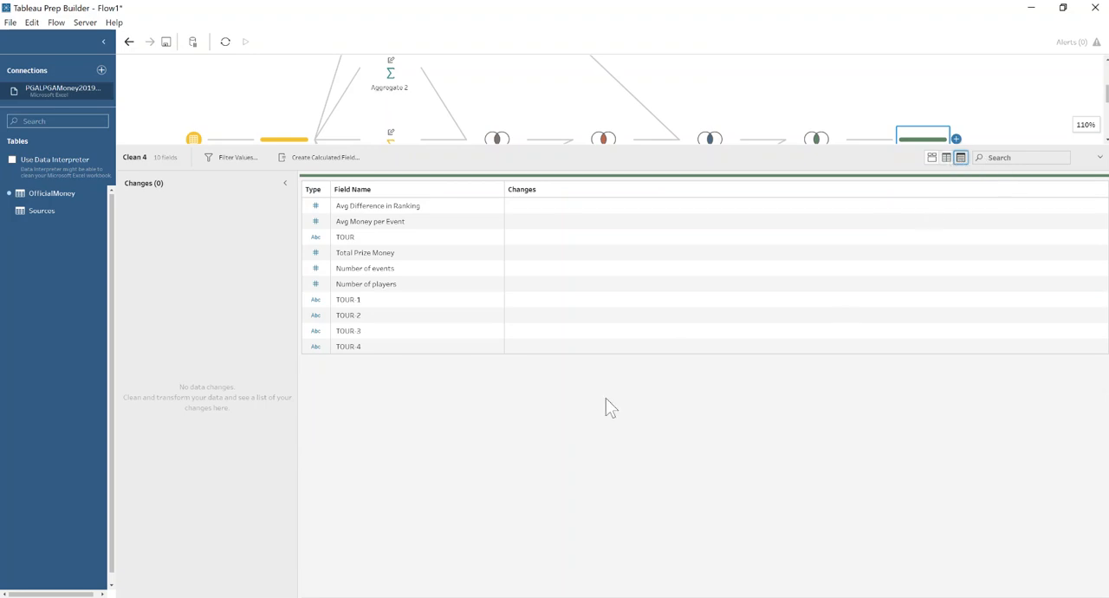
left_click(475, 300)
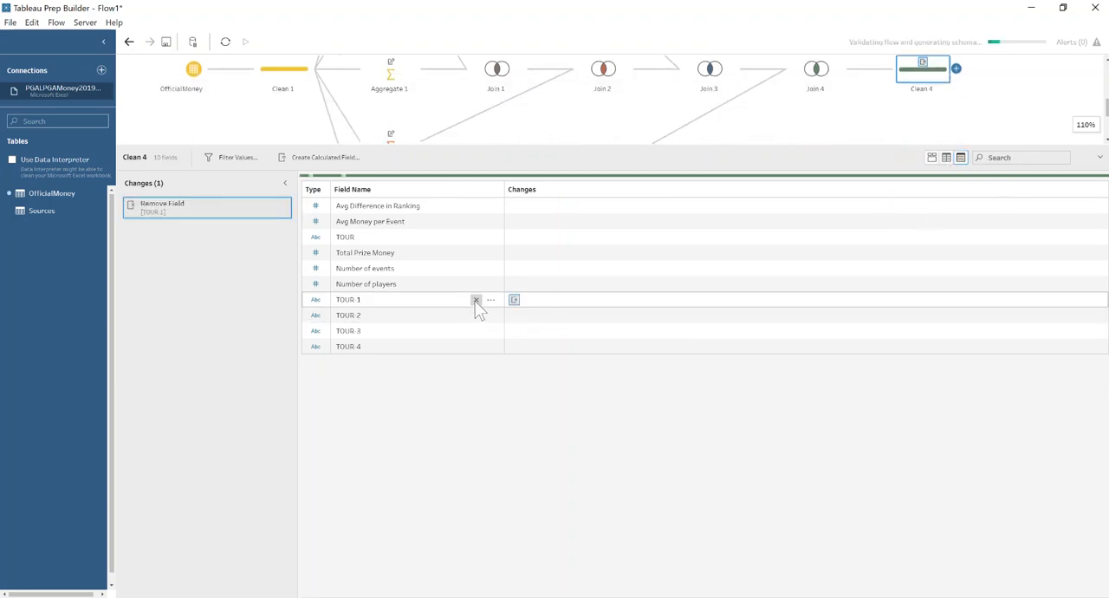
left_click(475, 300)
left_click(475, 300)
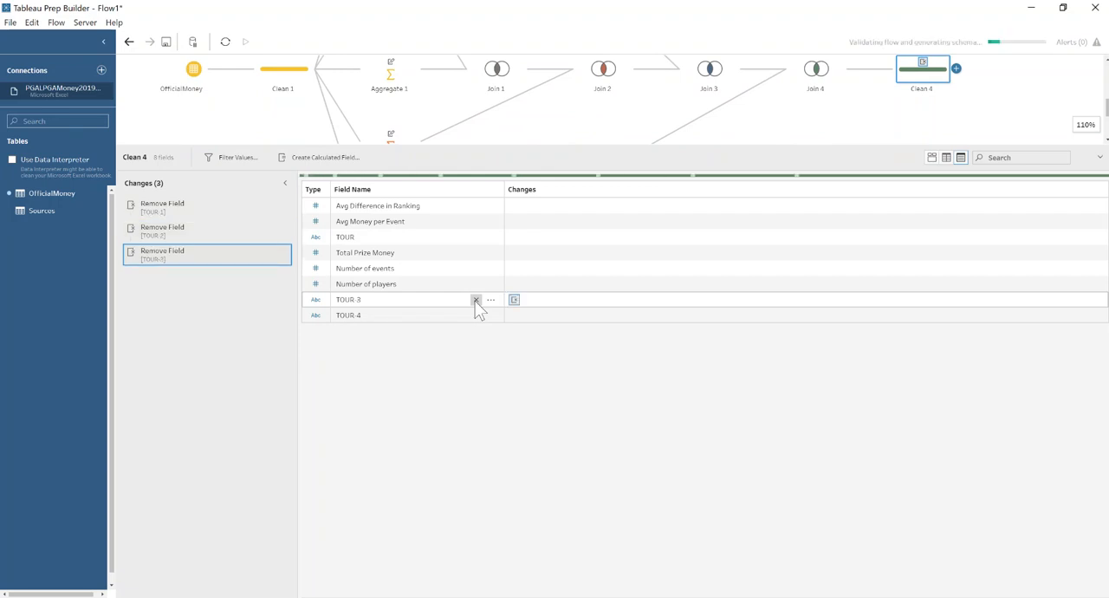
left_click(475, 300)
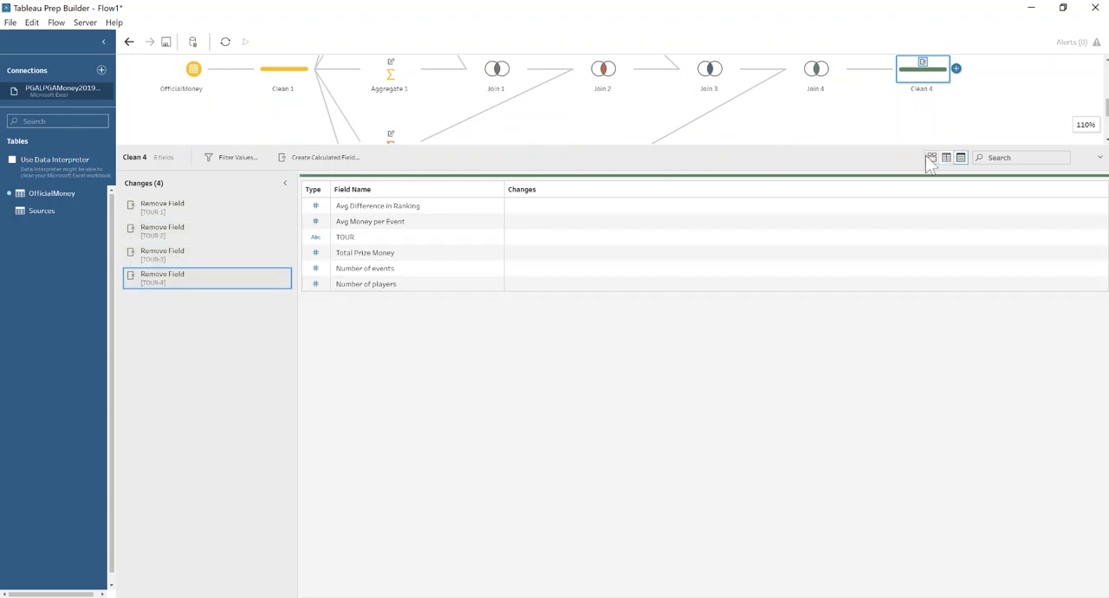
left_click(931, 157)
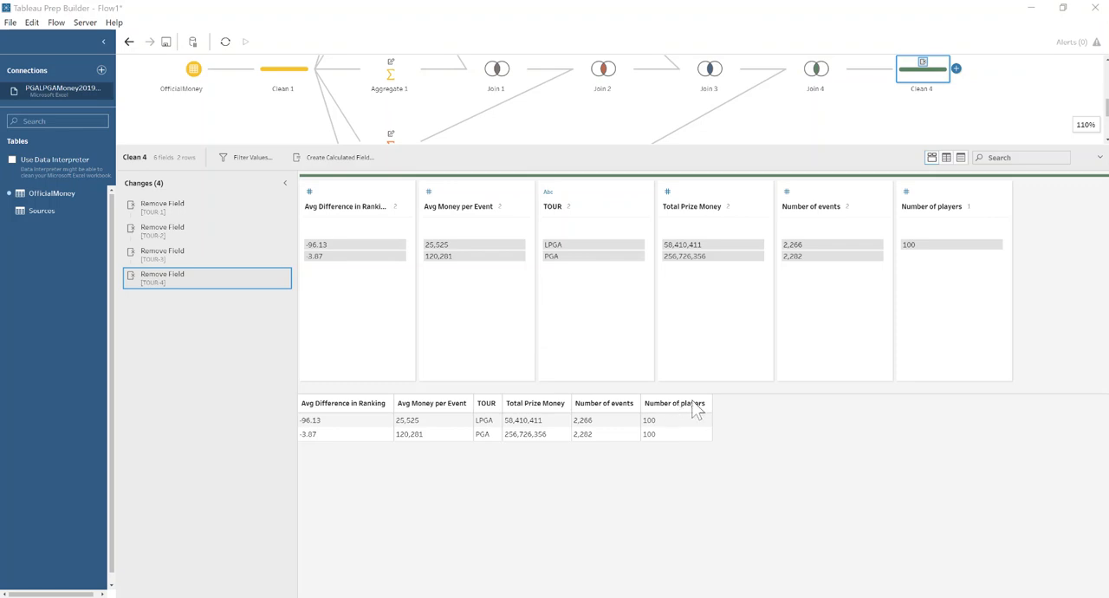
Add a columns-to-rows pivot after Clean 4 containing all five numeric fields, leaving TOUR unpivoted.
left_click(956, 68)
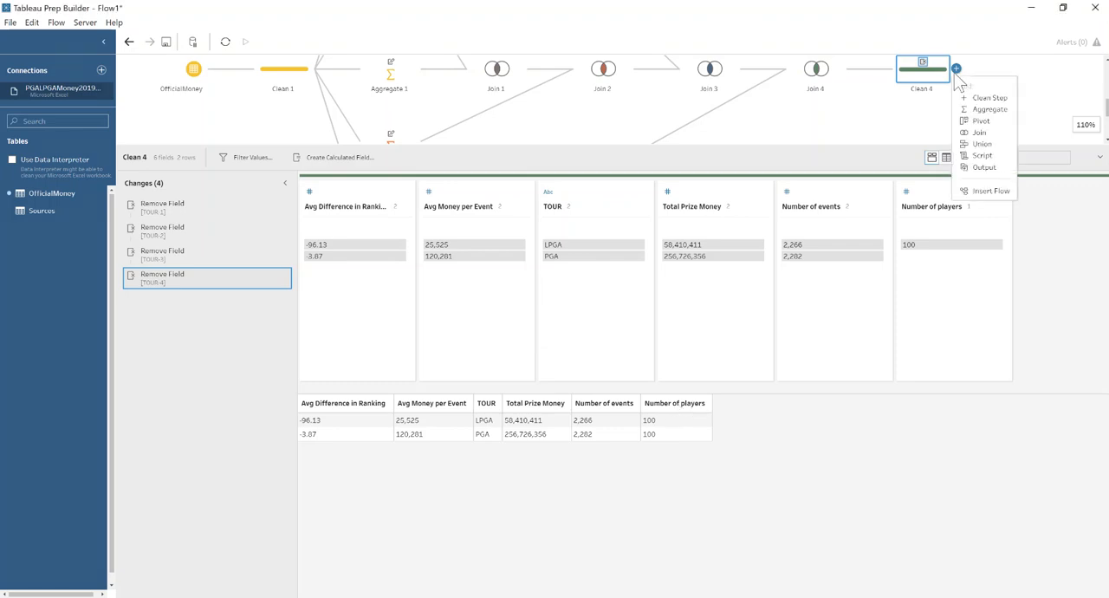
left_click(982, 121)
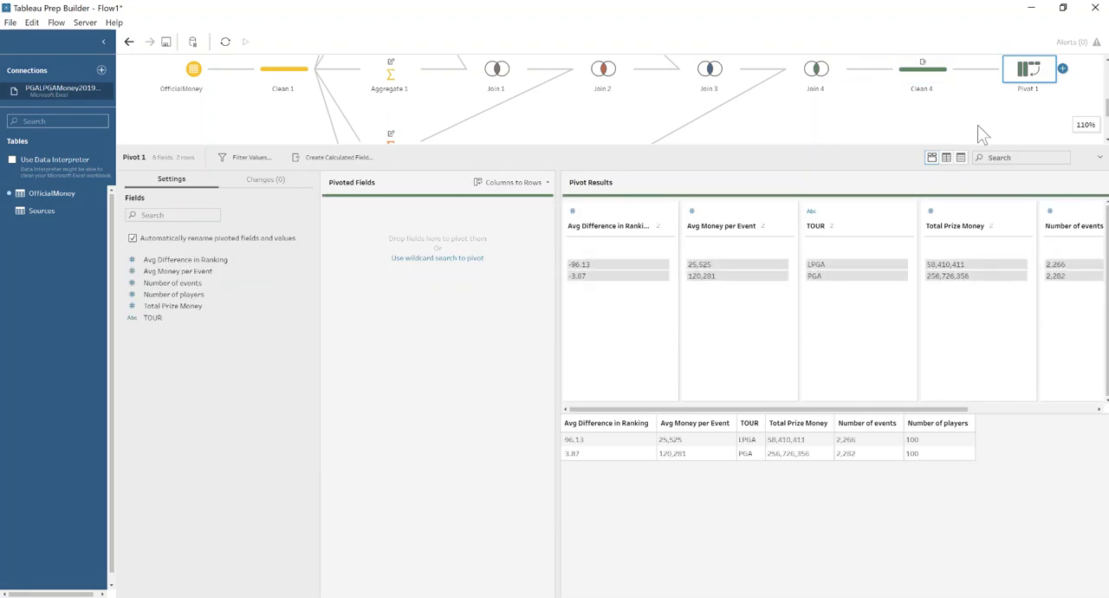
left_click(153, 261)
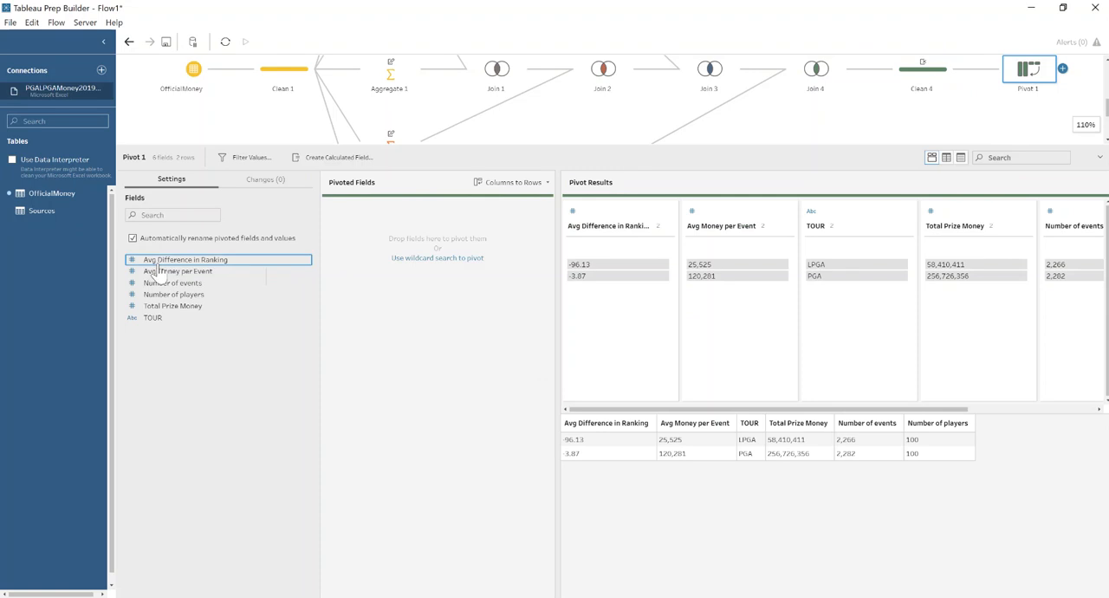
left_click(158, 272, "ctrl")
left_click(169, 283, "ctrl")
left_click(173, 295, "ctrl")
left_click(180, 308, "ctrl")
left_click_drag(222, 297, 367, 284)
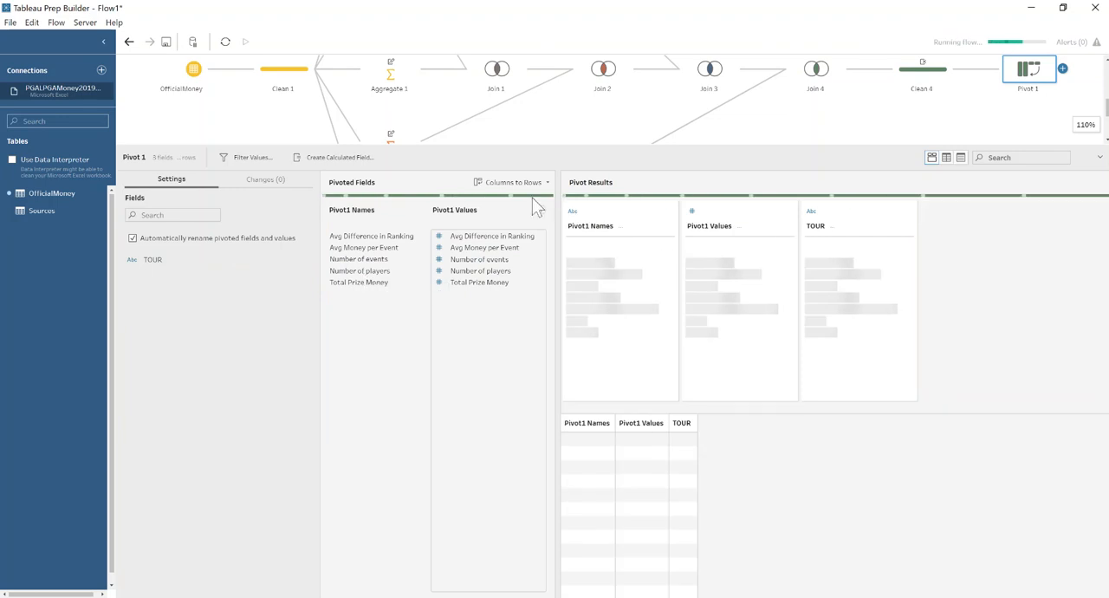
Add a second pivot set to Rows to Columns, pivoting TOUR and aggregating Pivot1 Values as a sum.
left_click(1062, 67)
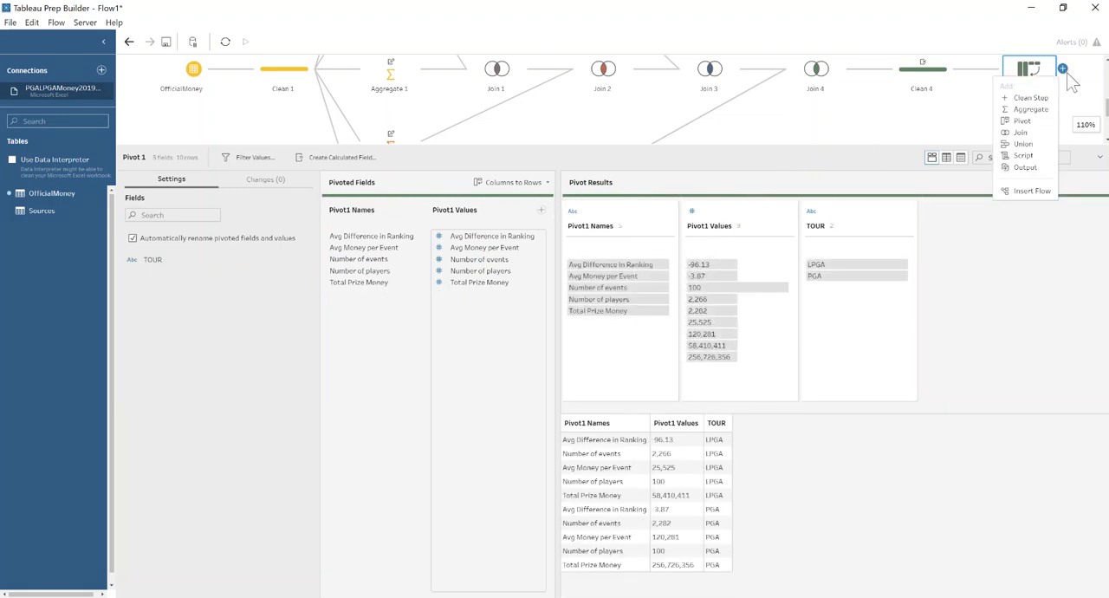
left_click(1045, 123)
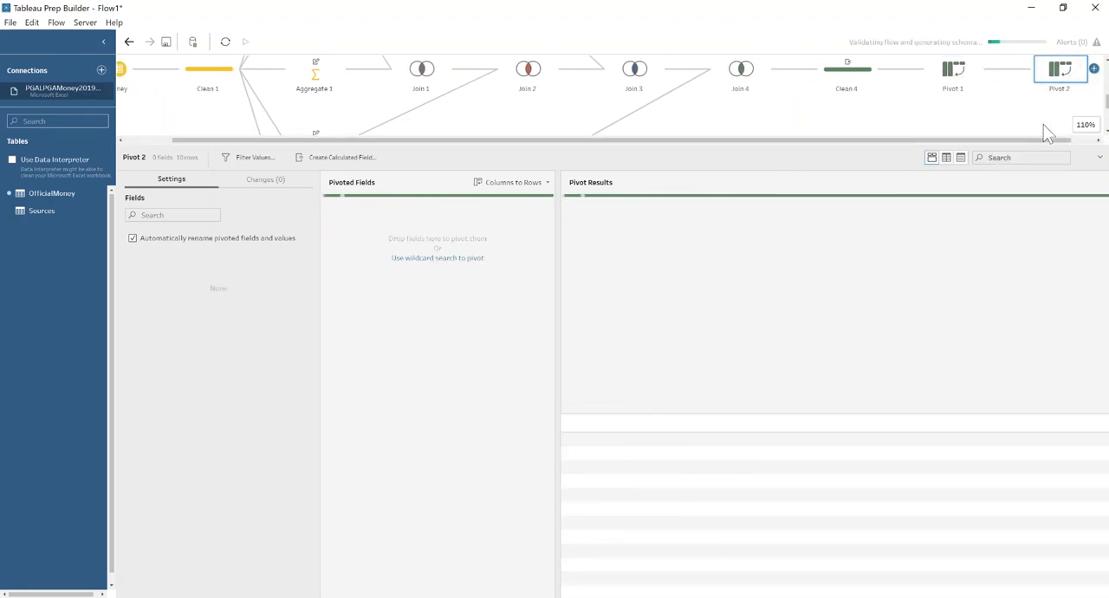
left_click(542, 182)
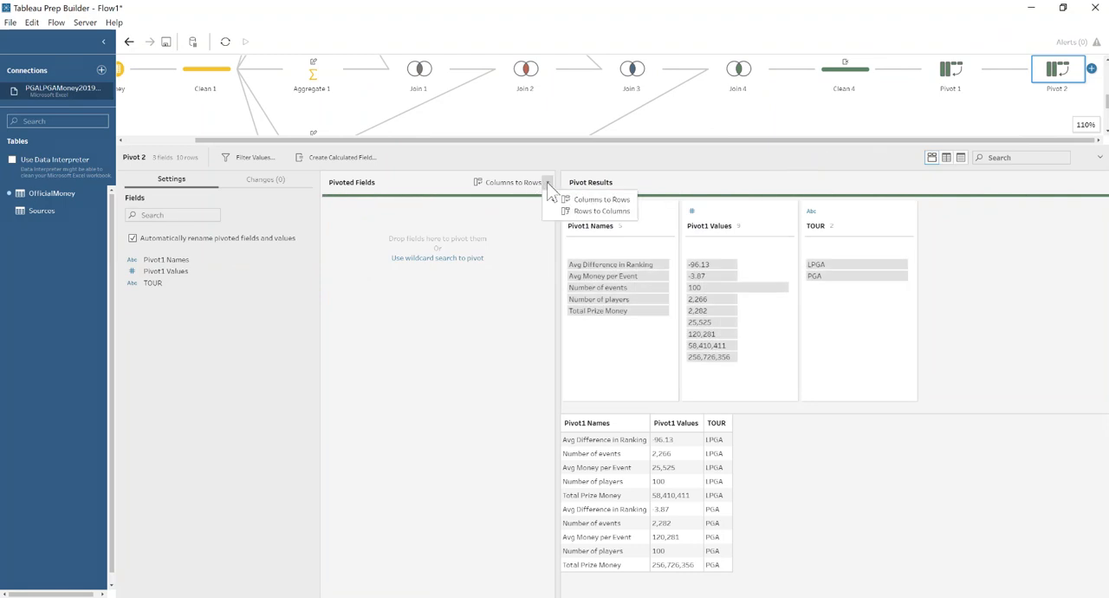
left_click(559, 211)
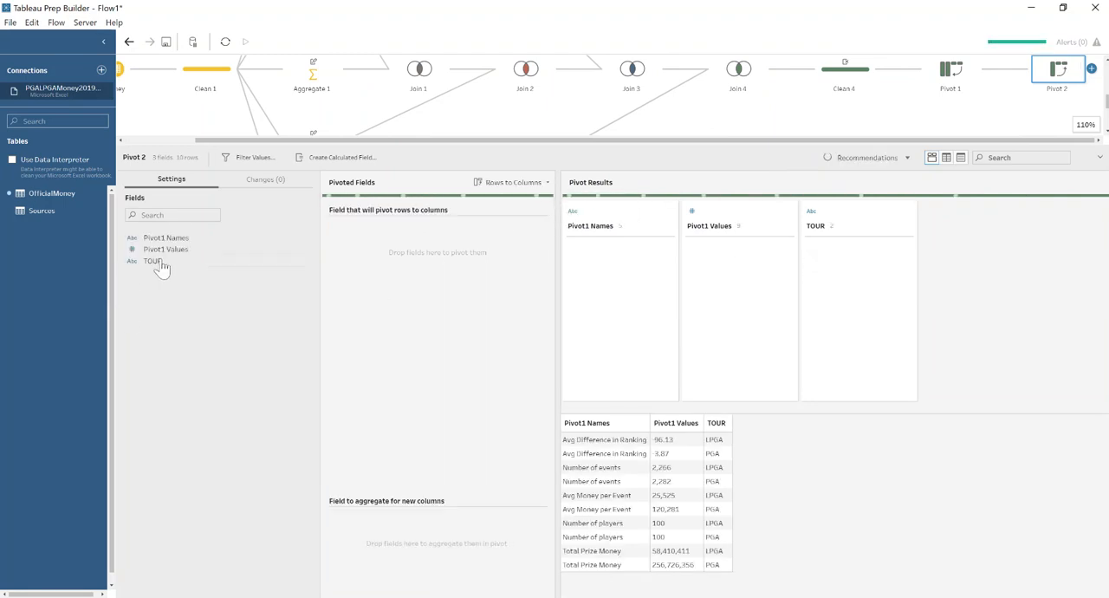
left_click_drag(161, 269, 363, 240)
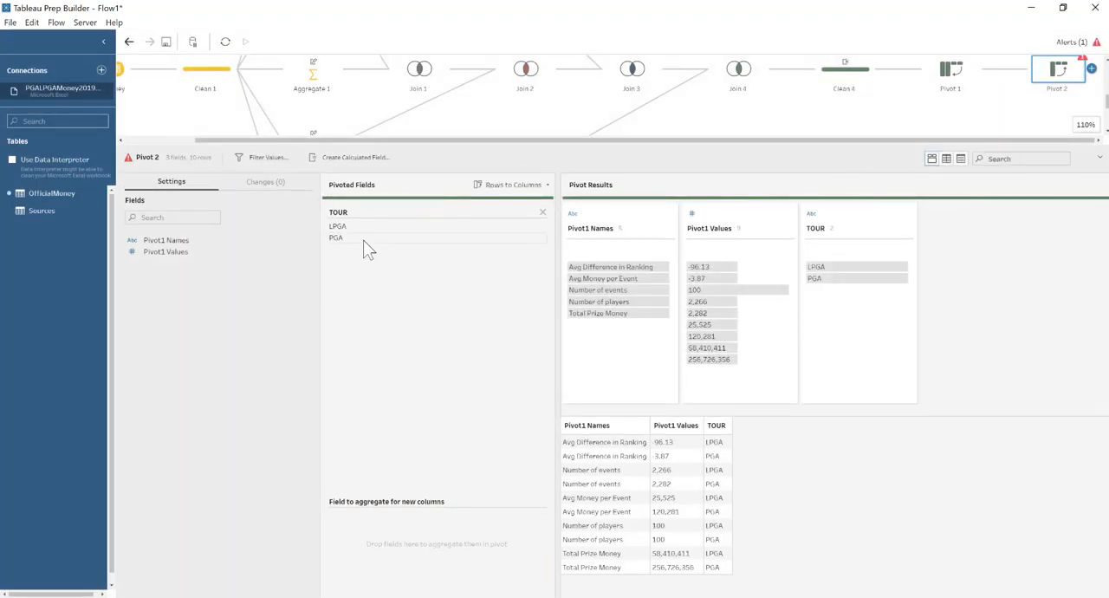
left_click_drag(169, 251, 378, 552)
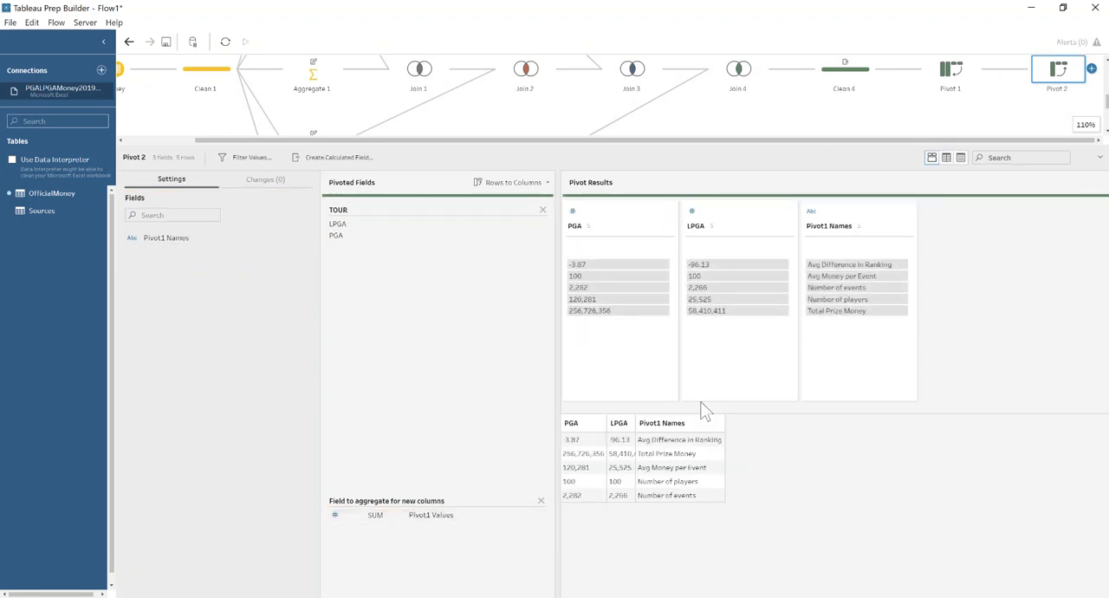
Add a clean step after Pivot 2, rename Pivot1 Names as Measure and make it the first field.
left_click(1091, 67)
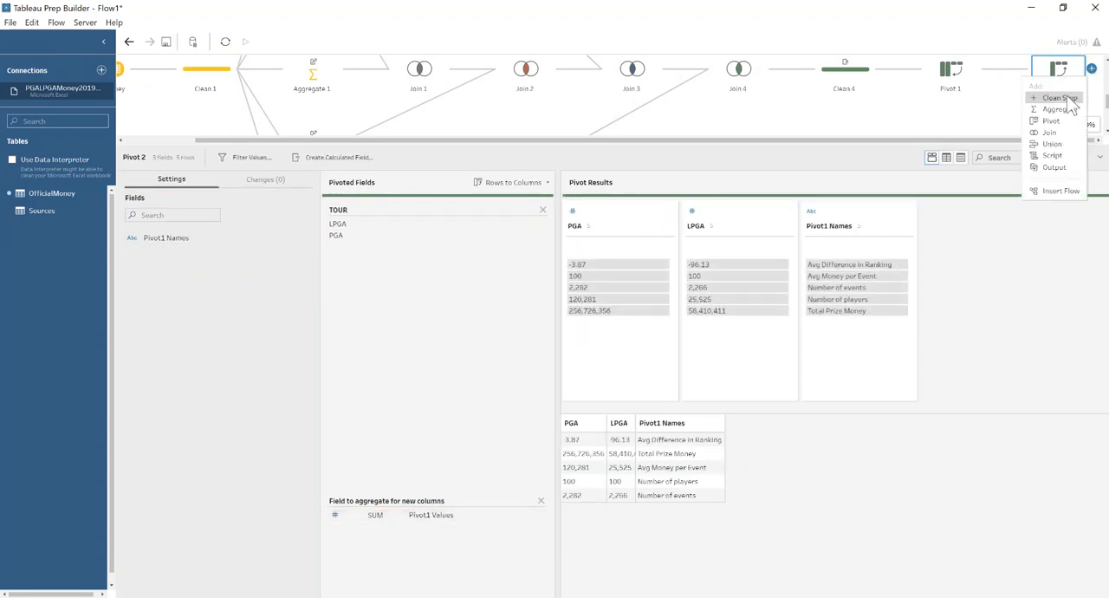
left_click(1068, 97)
double_click(563, 206)
type("Measure")
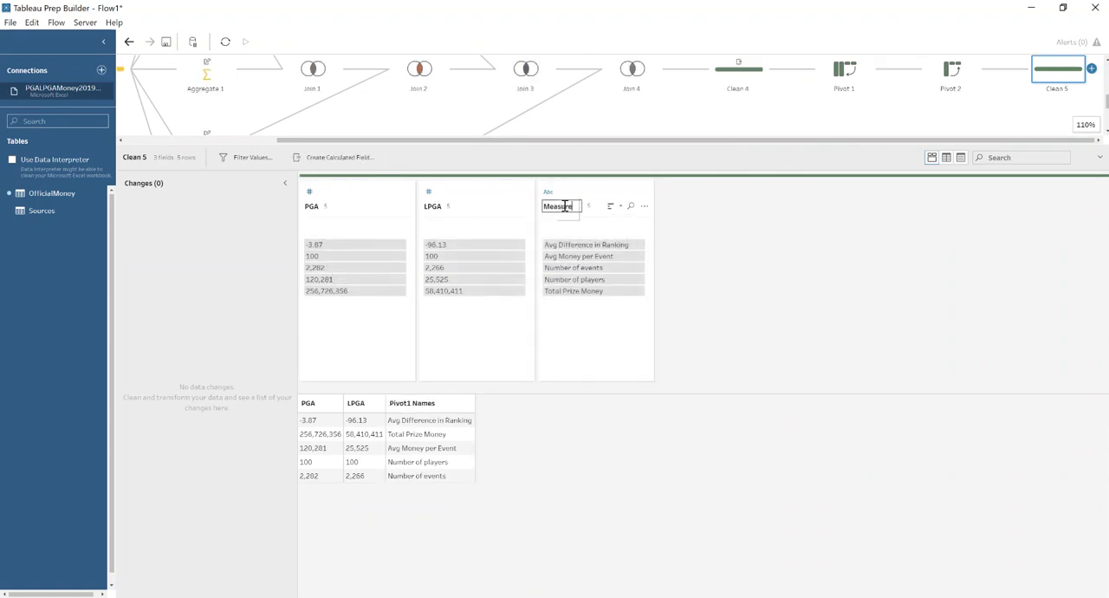
key("Return")
left_click_drag(566, 201, 300, 206)
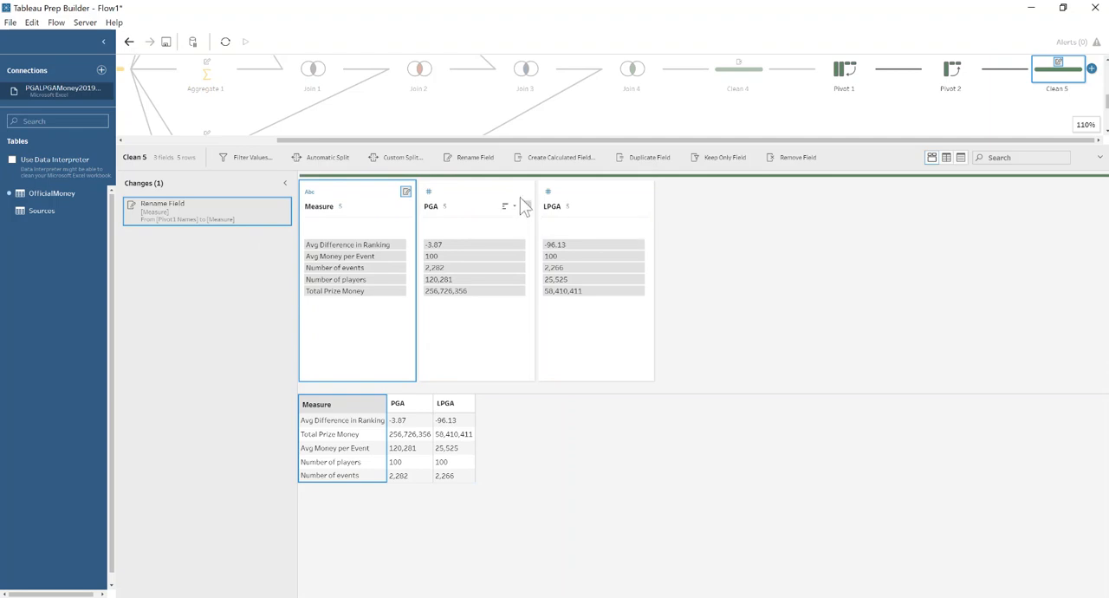
Create the calculated field Difference with the formula [PGA] - [LPGA] and place it after LPGA as the last field.
left_click(559, 156)
type("Differenc")
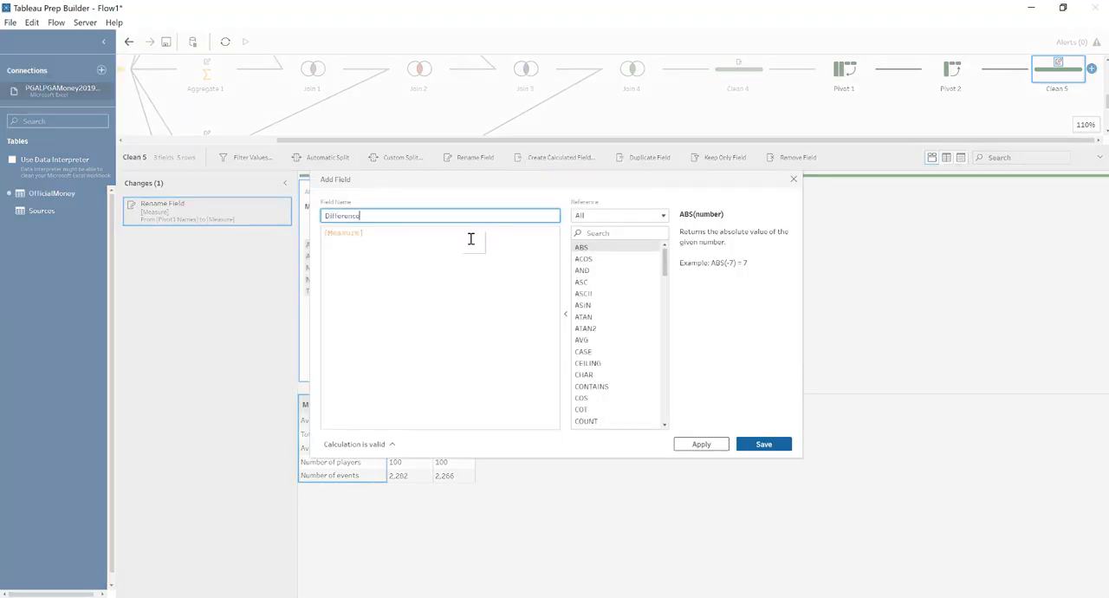
type("e")
left_click(471, 239)
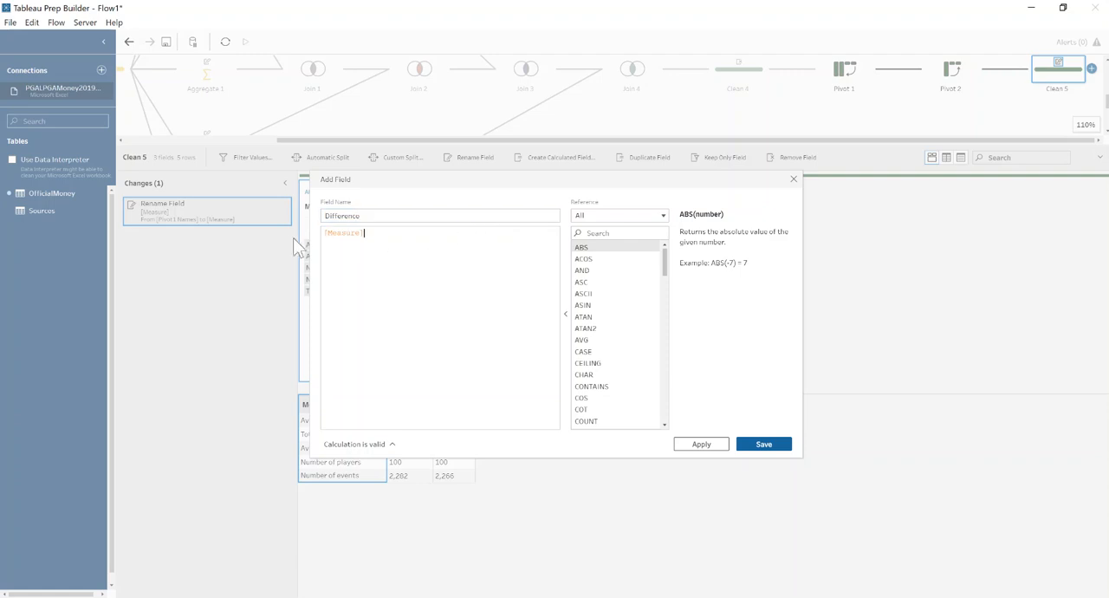
key("BackSpace")
key("BackSpace")
key("BackSpace")
key("BackSpace")
key("BackSpace")
key("BackSpace")
key("BackSpace")
key("BackSpace")
key("BackSpace")
type("[PGA]")
key("Return")
type("- [LPGA]")
key("Return")
left_click(771, 443)
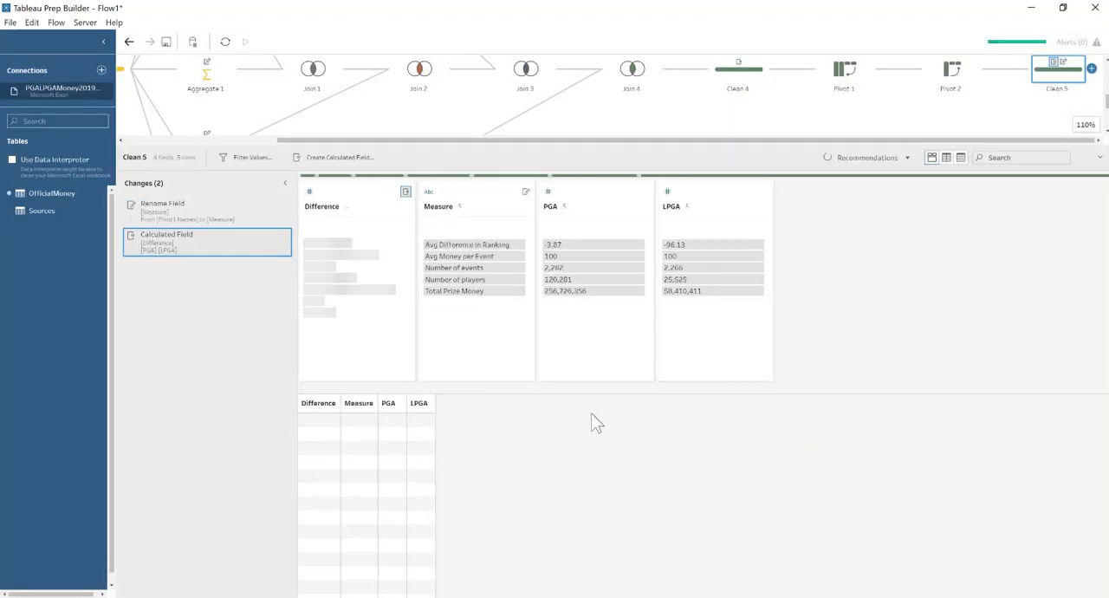
left_click(354, 208)
left_click_drag(354, 208, 771, 193)
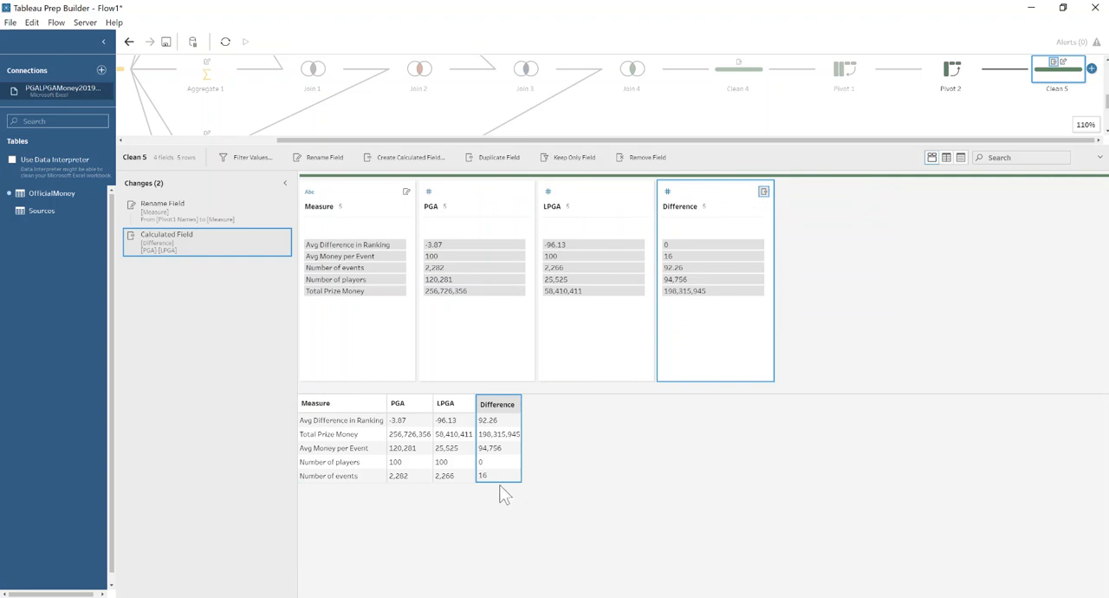